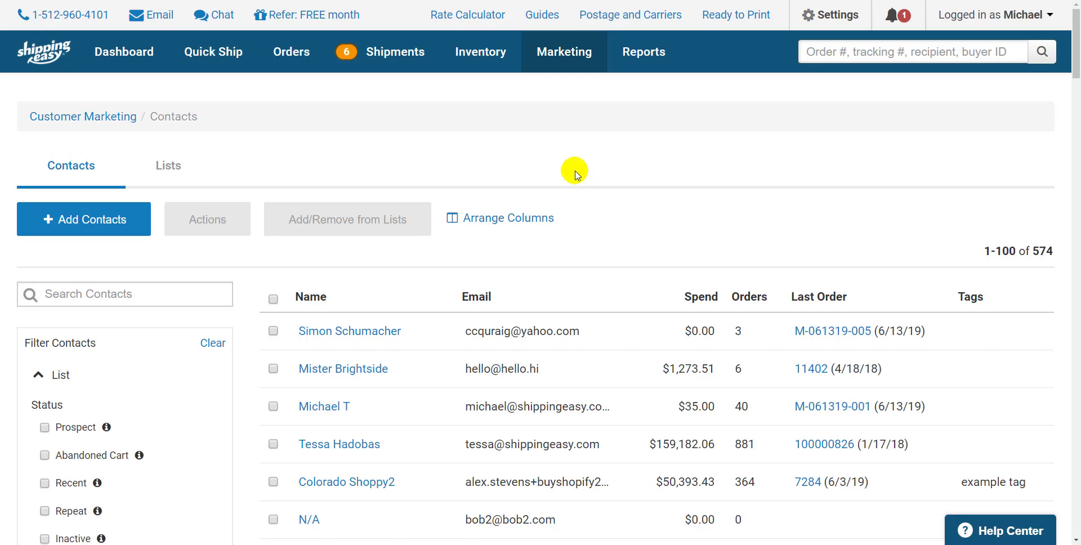
# Open Email Campaigns and start creating a new automated campaign.
pyautogui.moveTo(572, 67)
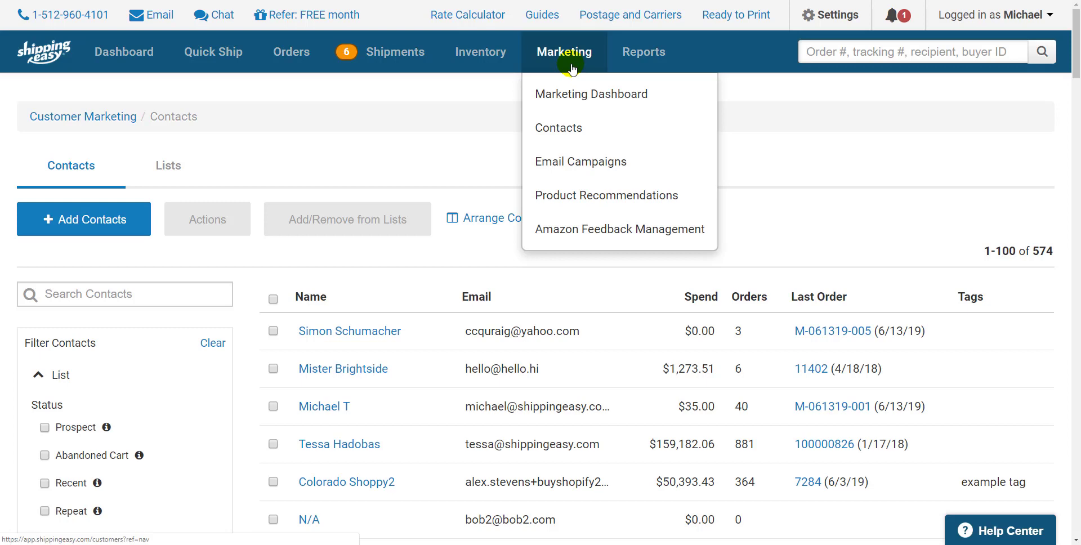
pyautogui.click(580, 162)
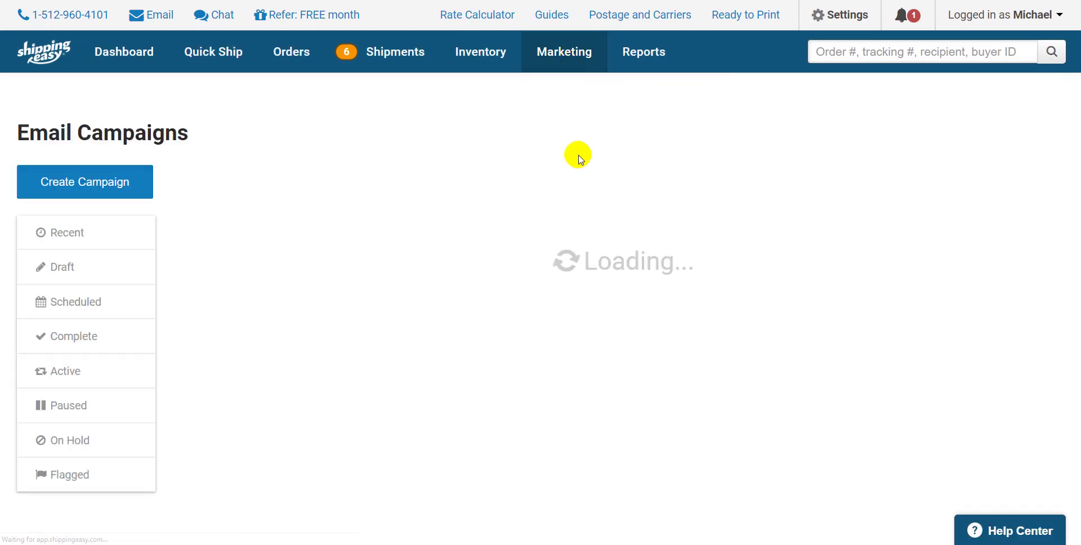
pyautogui.click(117, 179)
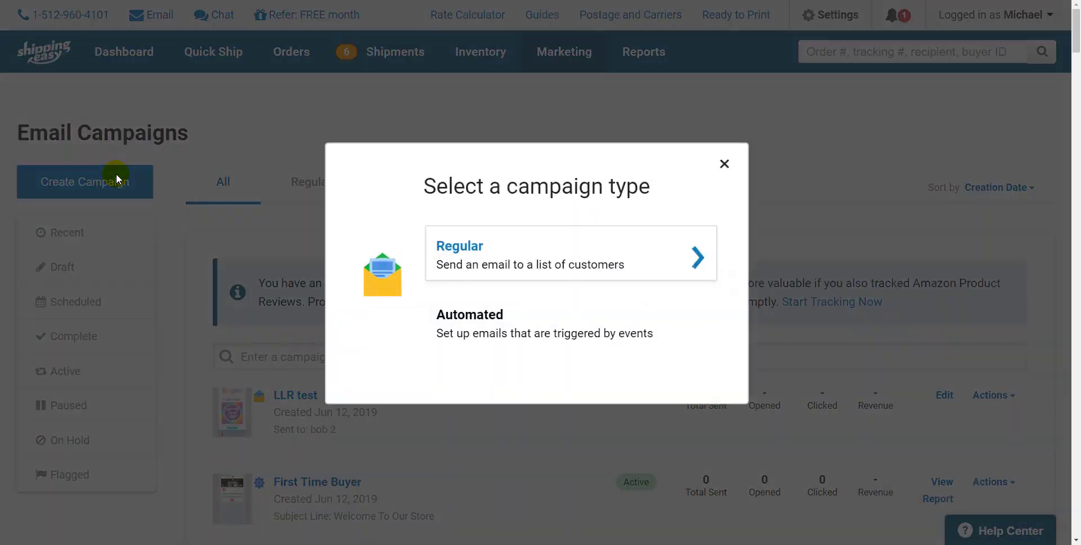
pyautogui.click(476, 327)
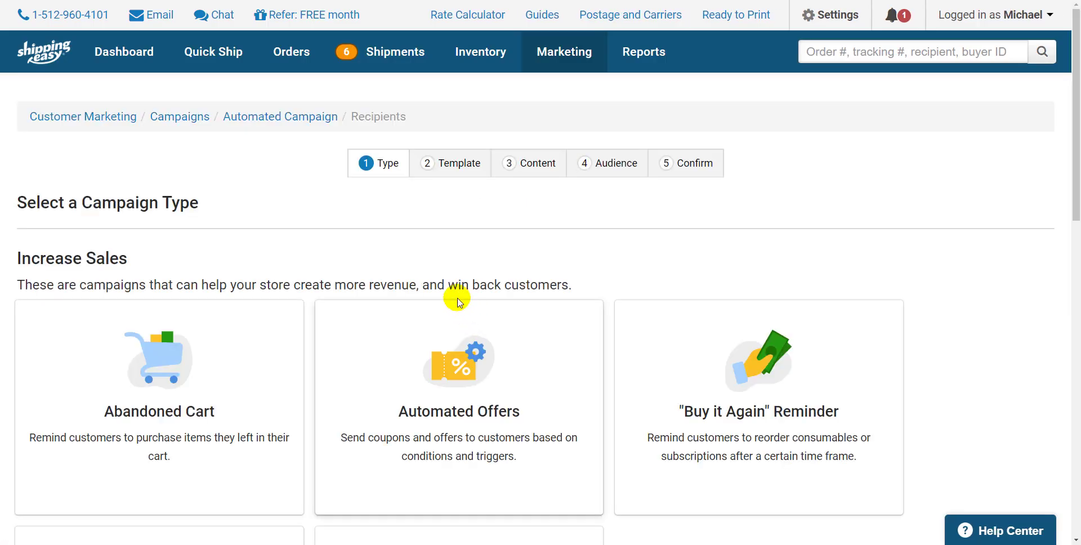
# Browse the automated campaign types and choose First Time Buyer.
pyautogui.scroll(-2, 457, 300)
pyautogui.scroll(-2, 455, 302)
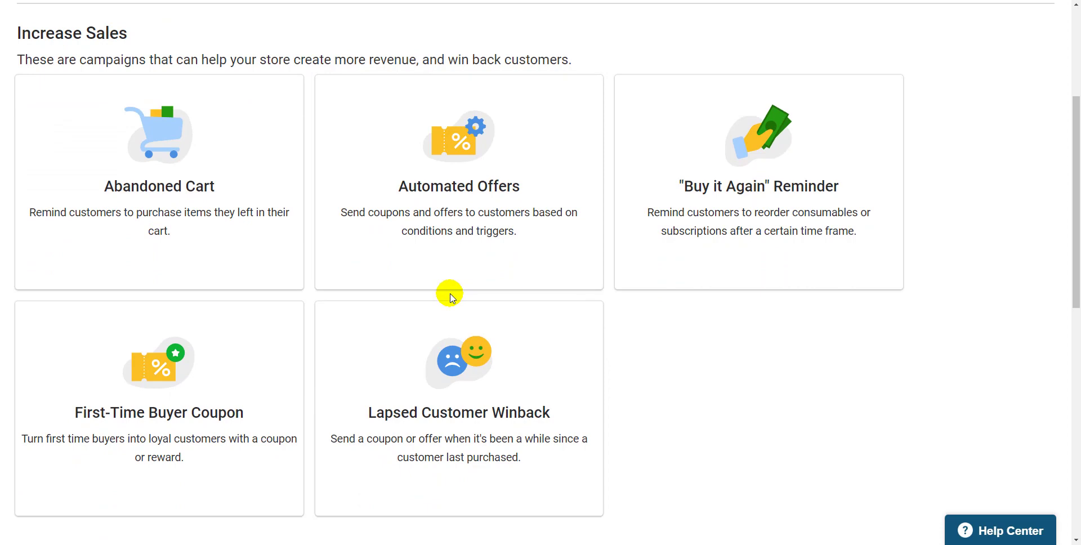
pyautogui.scroll(-10, 450, 296)
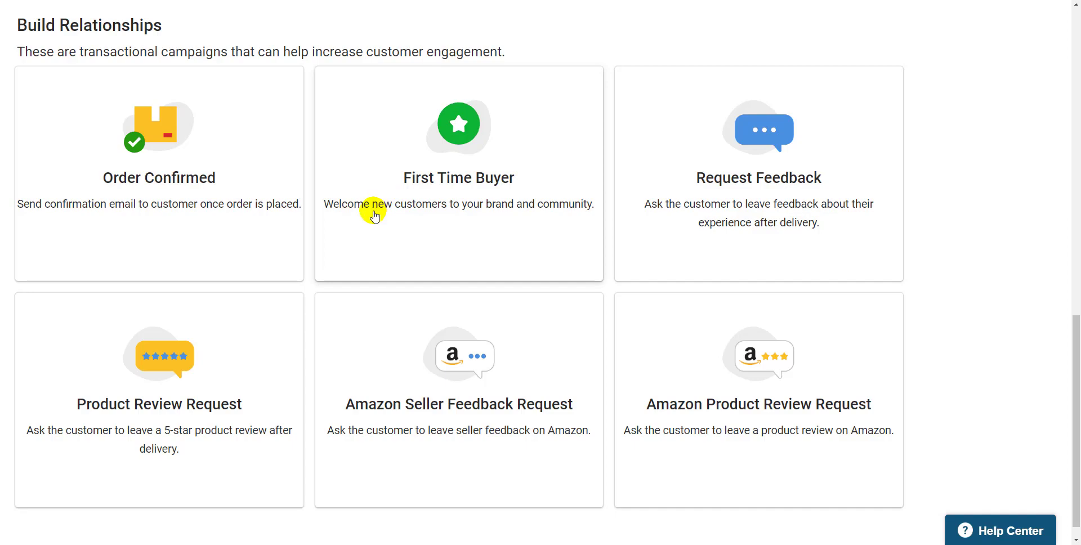
pyautogui.scroll(10, 374, 216)
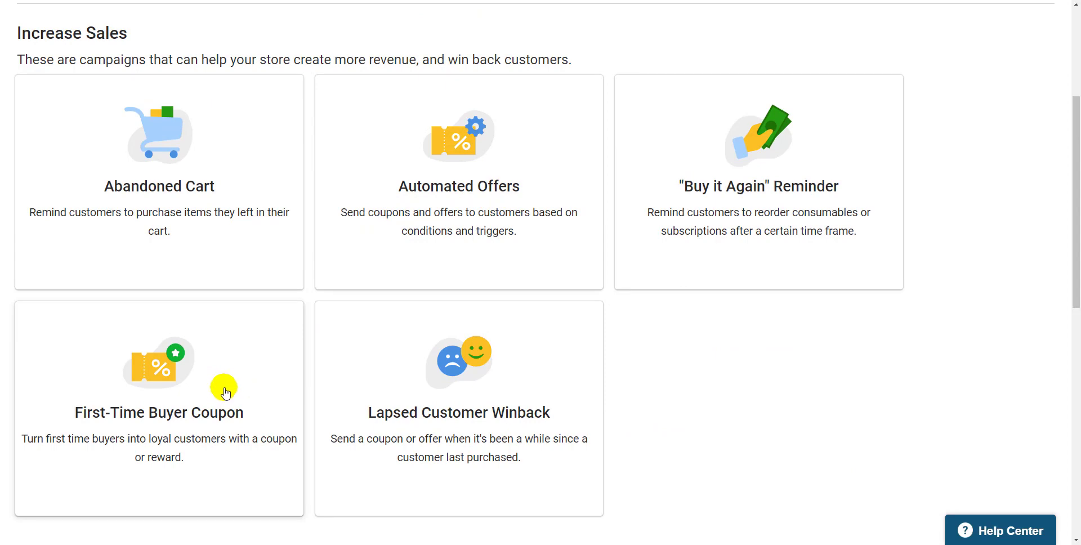
pyautogui.scroll(-10, 227, 392)
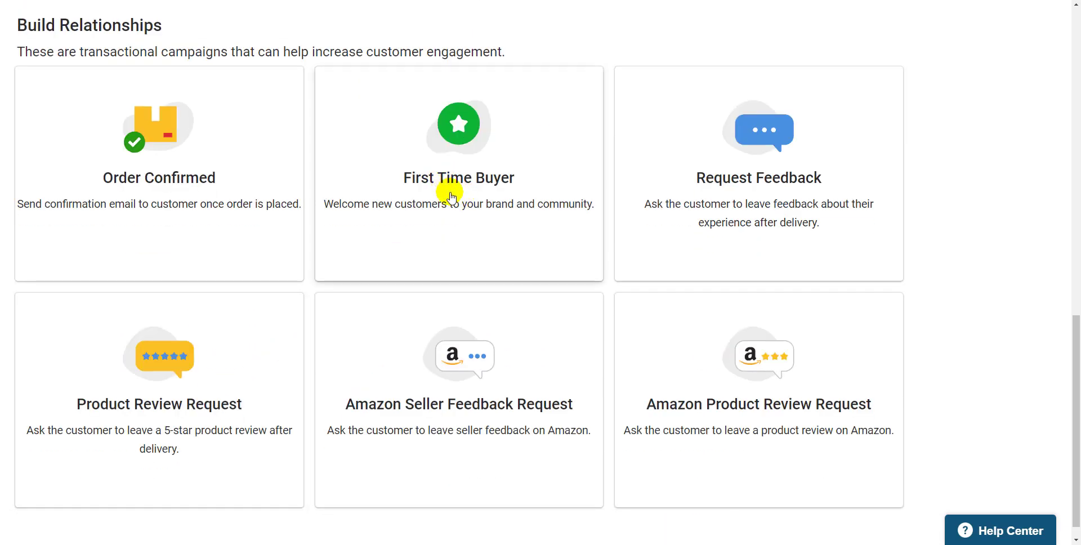
pyautogui.click(451, 196)
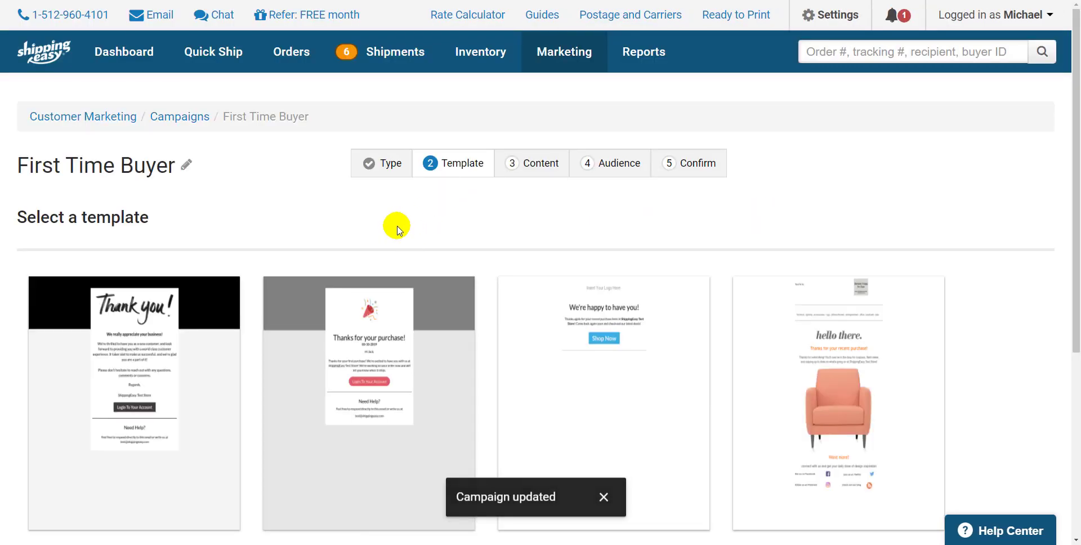
# Select a template for the First Time Buyer email.
pyautogui.scroll(-5, 393, 224)
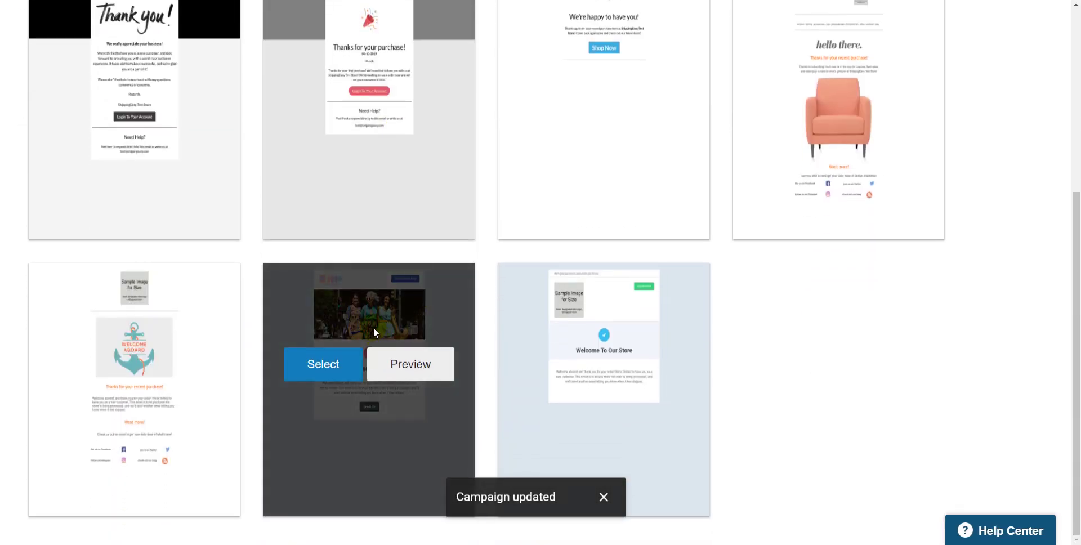
pyautogui.click(326, 358)
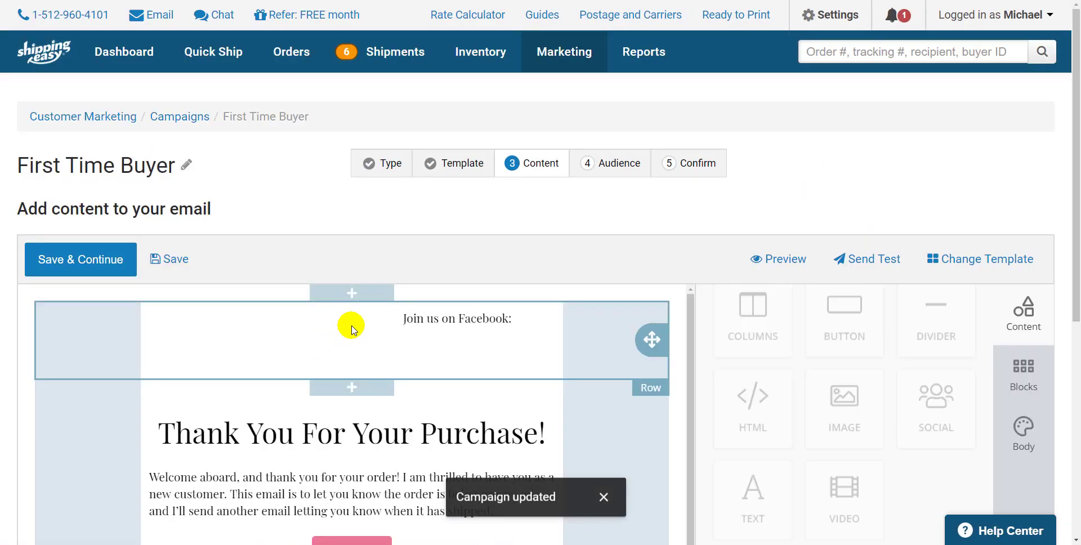
pyautogui.scroll(-1, 337, 349)
pyautogui.scroll(-5, 107, 383)
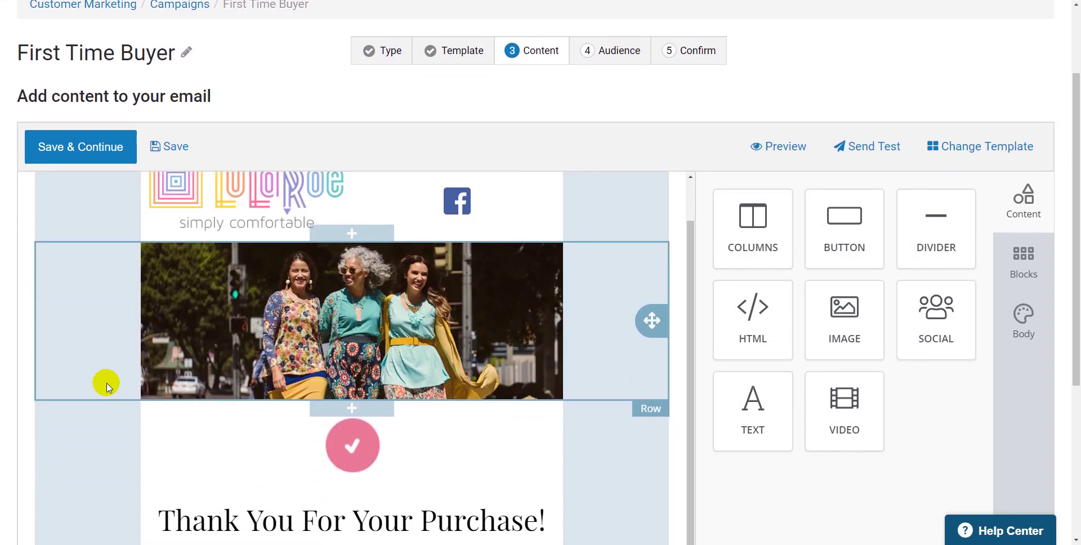
pyautogui.scroll(-2, 110, 382)
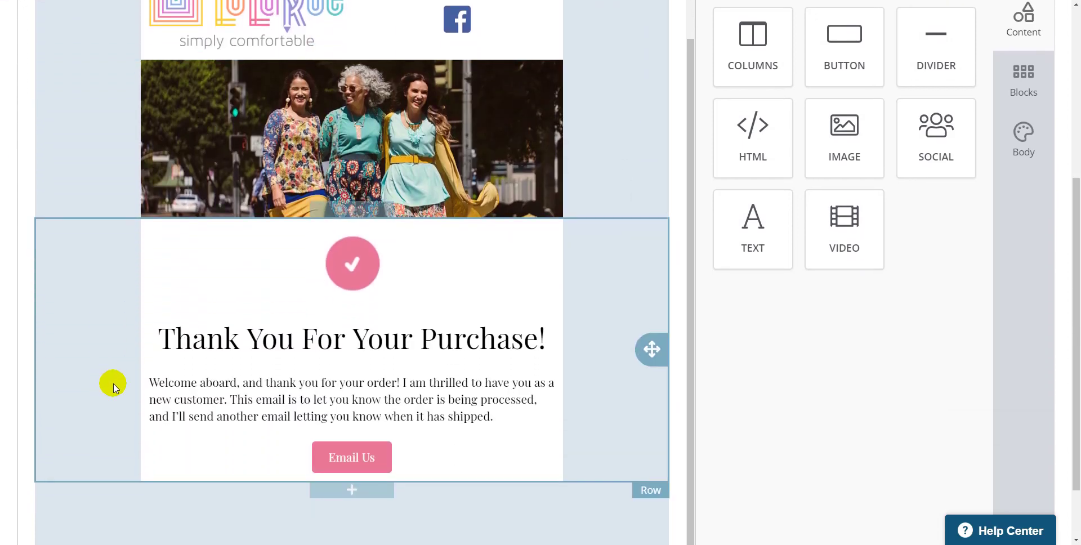
pyautogui.scroll(2, 135, 344)
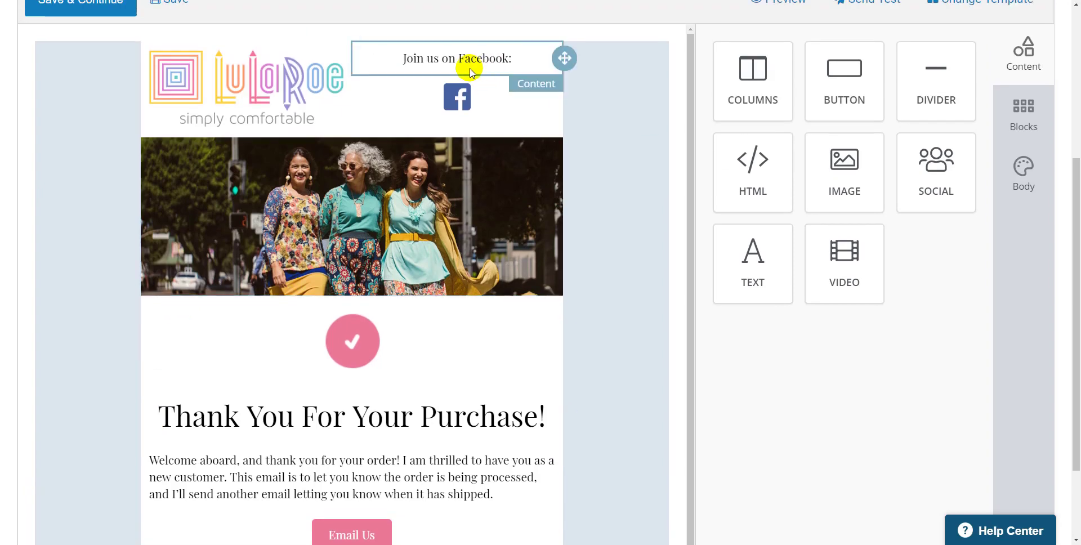
pyautogui.click(465, 93)
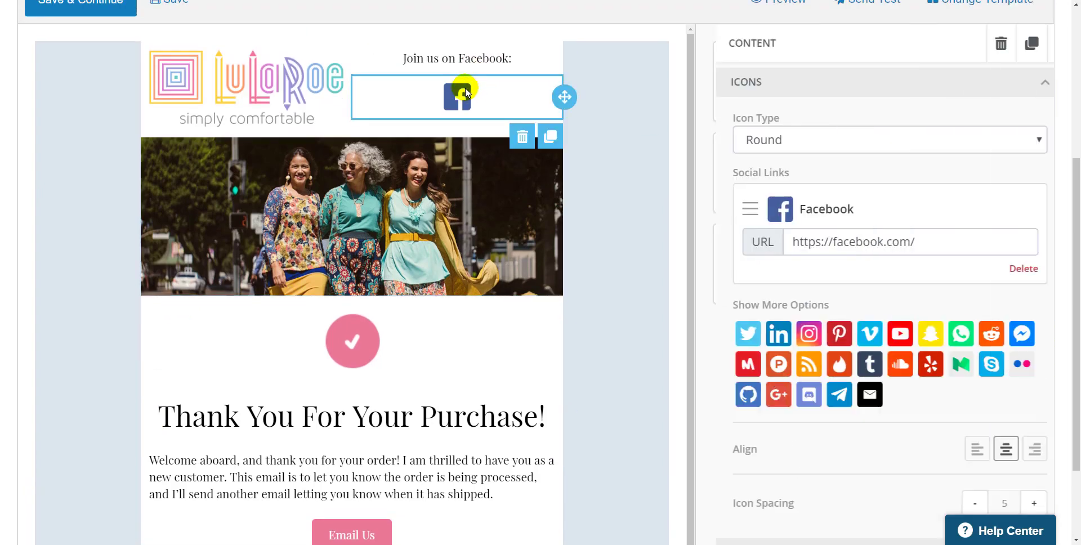
pyautogui.click(955, 236)
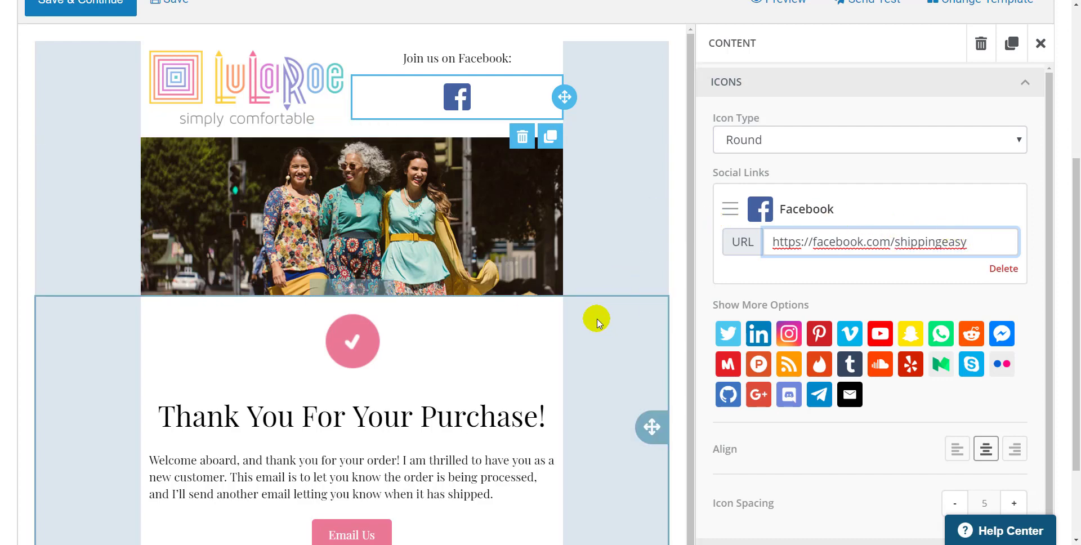
# Save the email content and continue past the audience rules to review the campaign.
pyautogui.scroll(-1, 597, 210)
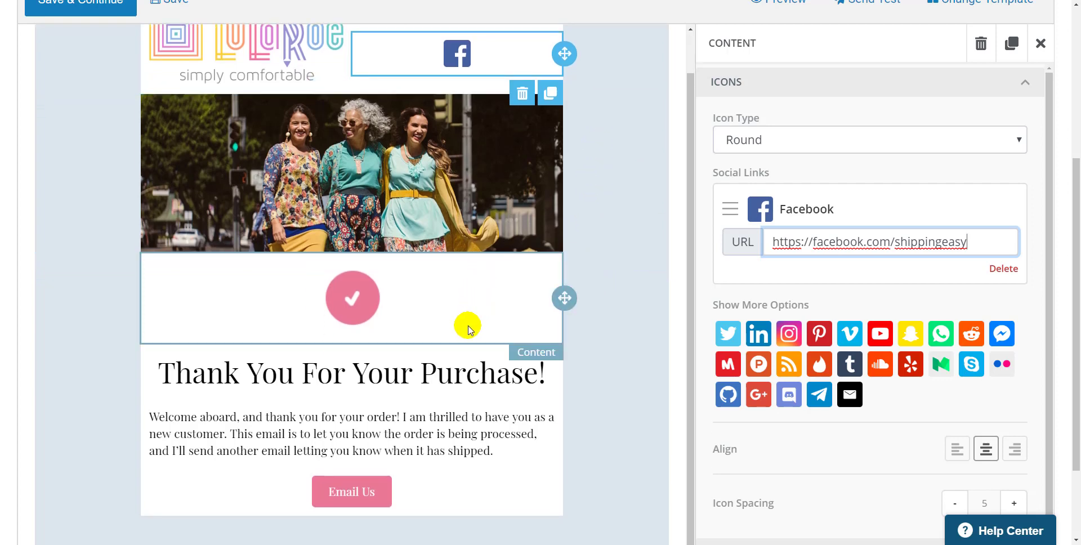
pyautogui.click(421, 407)
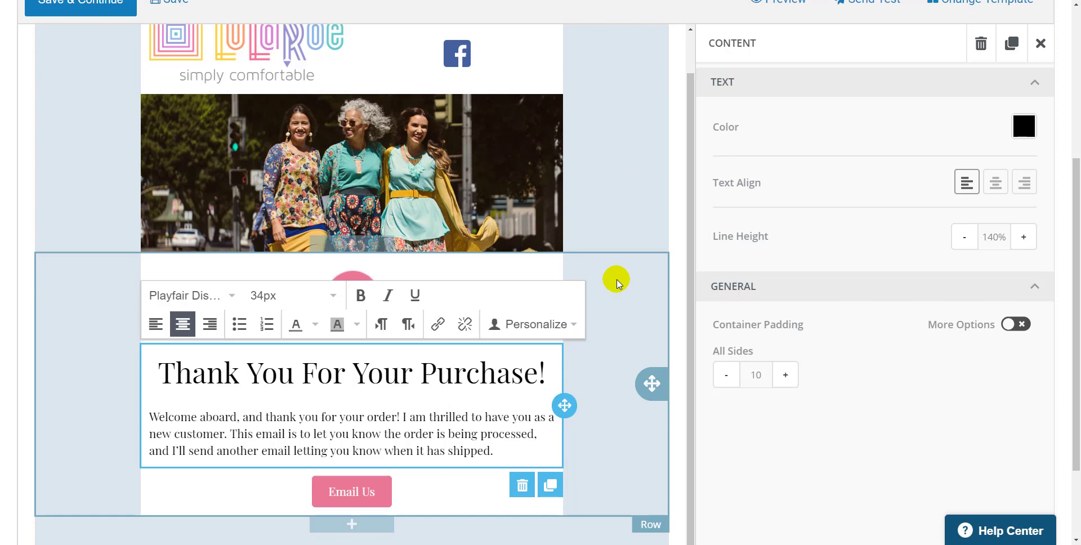
pyautogui.scroll(1, 617, 281)
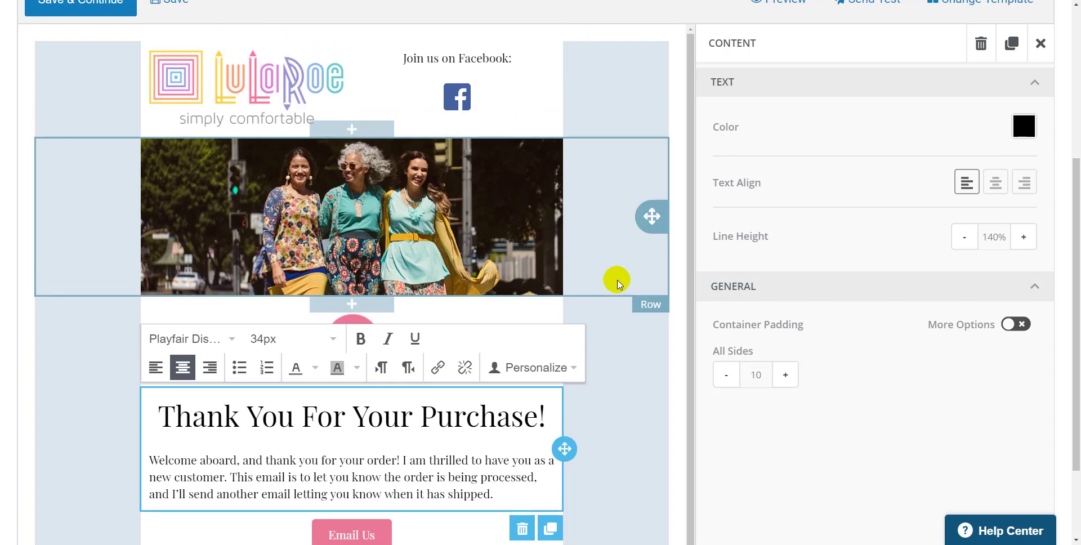
pyautogui.scroll(4, 687, 201)
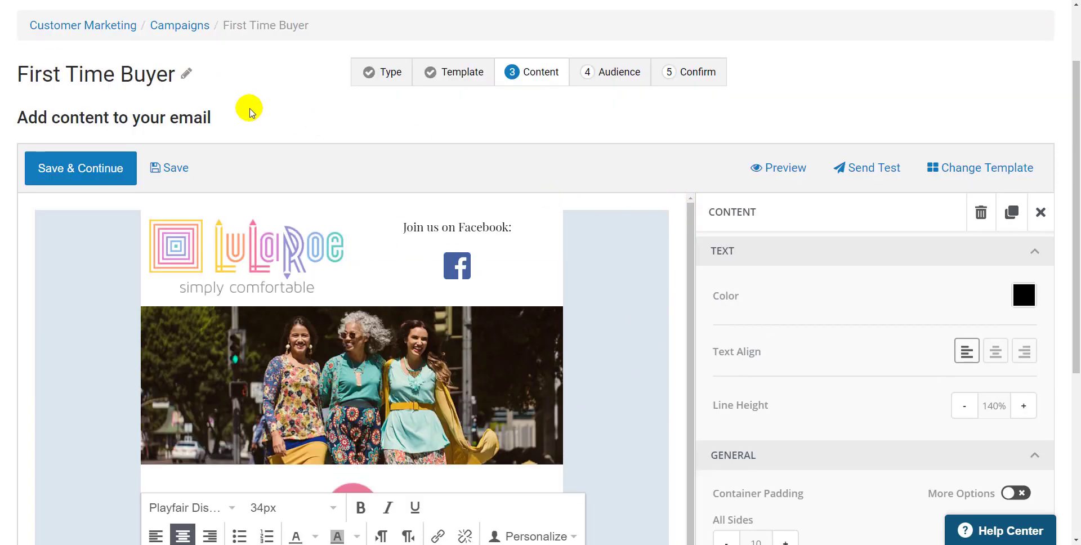
pyautogui.click(101, 171)
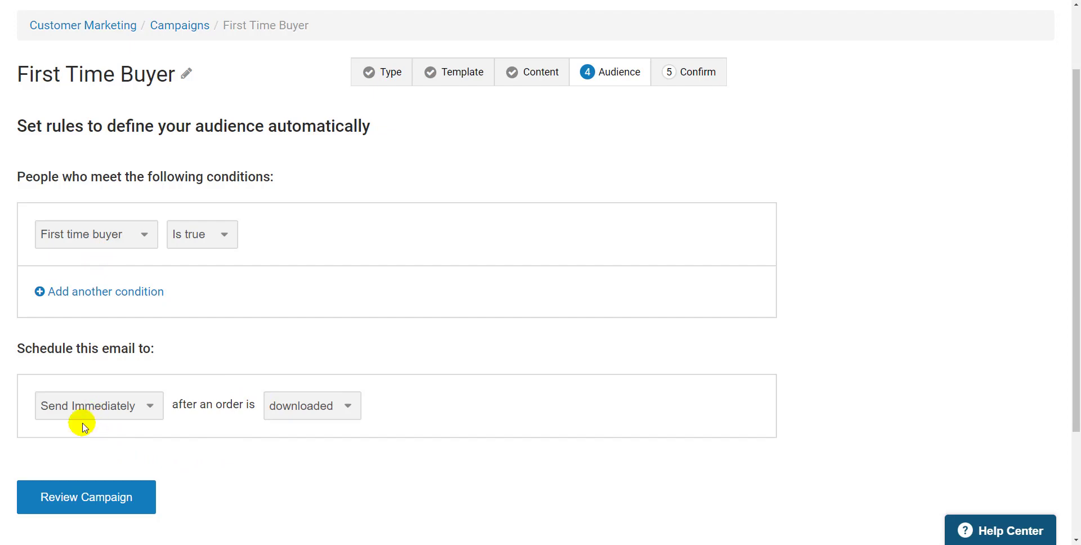
pyautogui.click(64, 507)
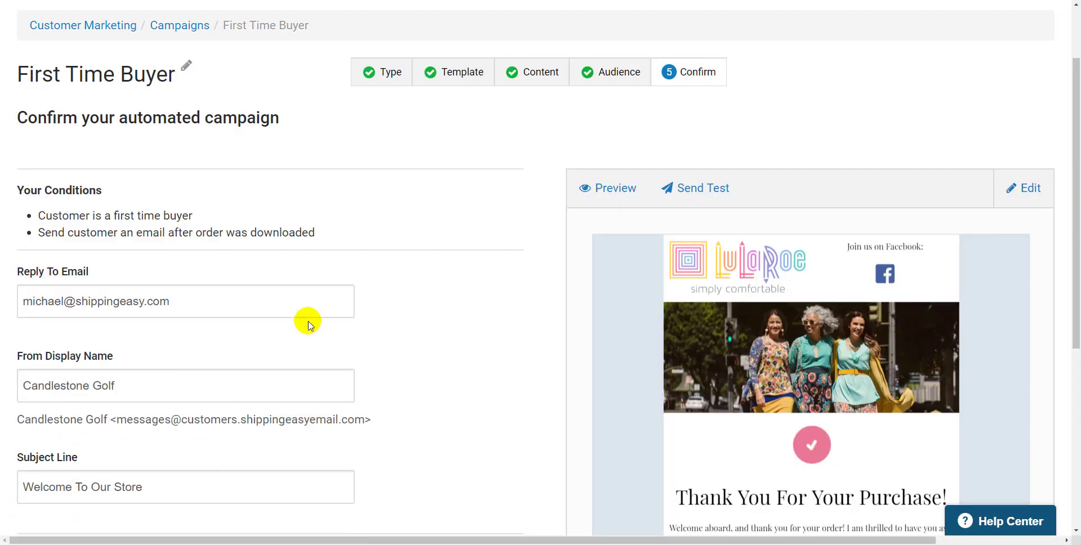
# Set the From Display Name to ShippingEasy.
pyautogui.scroll(-1, 308, 323)
pyautogui.click(258, 273)
pyautogui.hotkey('ctrl', 'a')
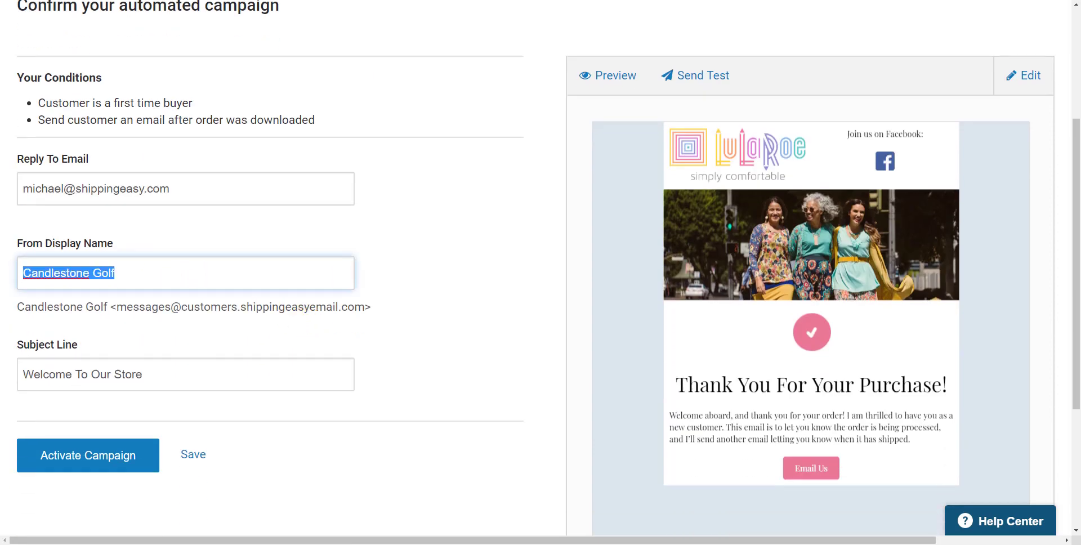
pyautogui.write('Shipping')
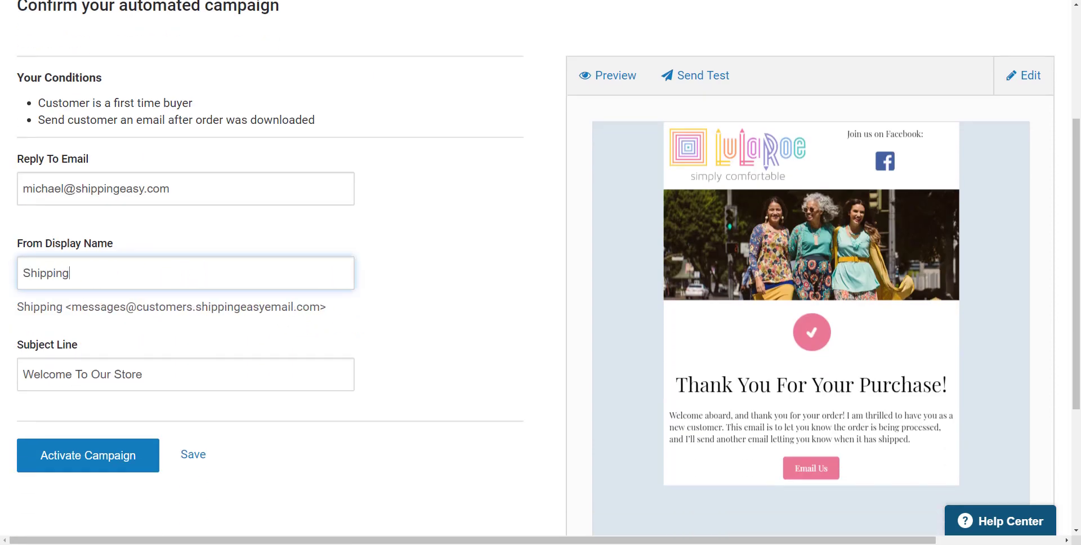
pyautogui.write('Easy')
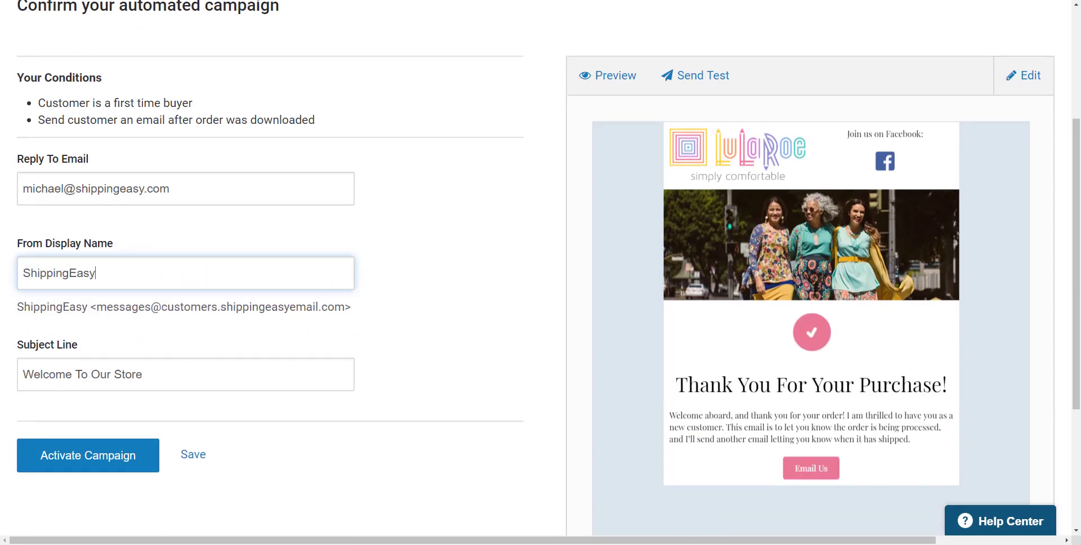
# Change the subject line to Welcome To Our Store! and activate the campaign.
pyautogui.click(155, 378)
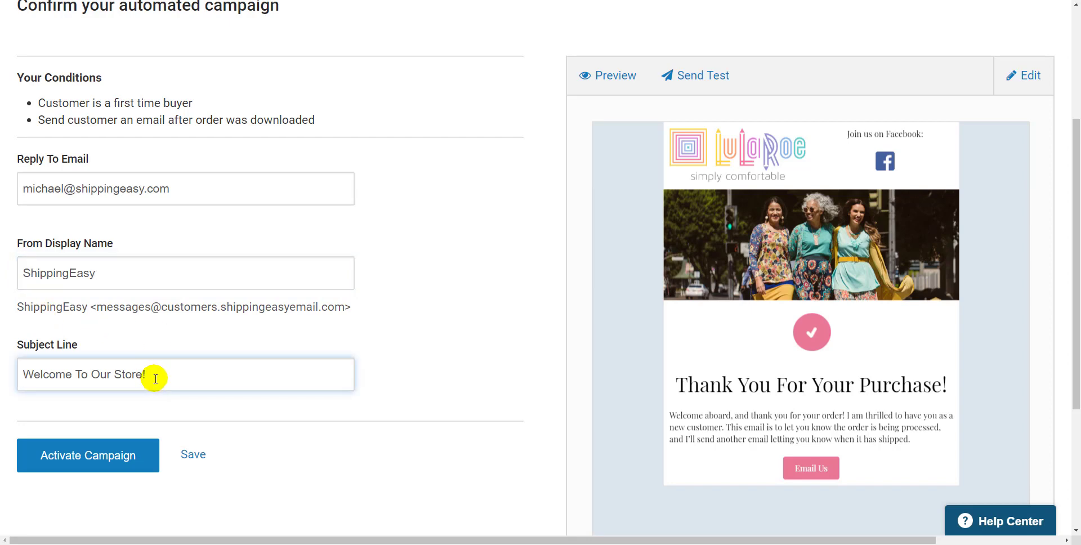
pyautogui.click(83, 464)
pyautogui.click(360, 338)
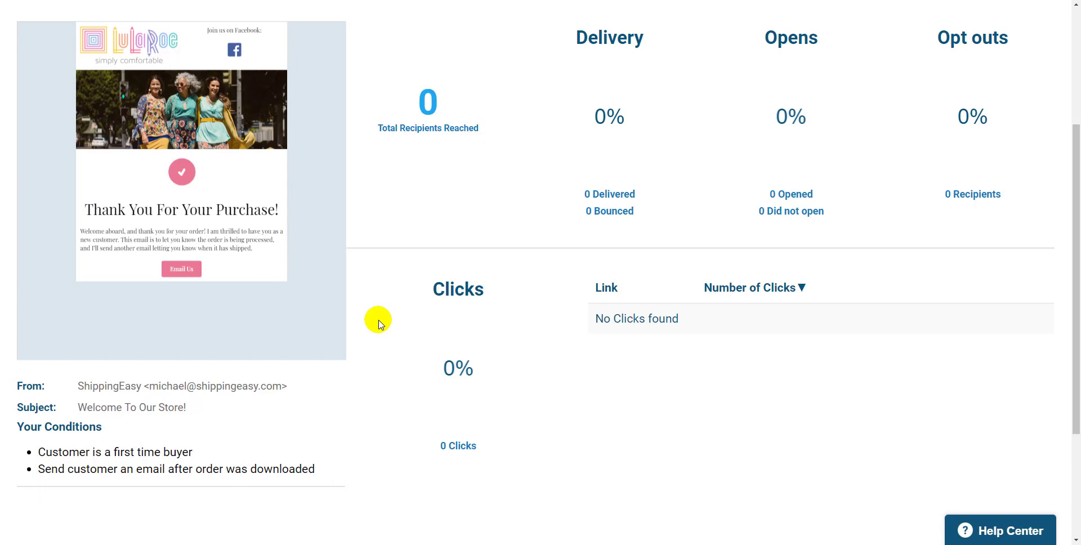
# Return to the Email Campaigns list.
pyautogui.scroll(4, 378, 323)
pyautogui.scroll(-2, 389, 332)
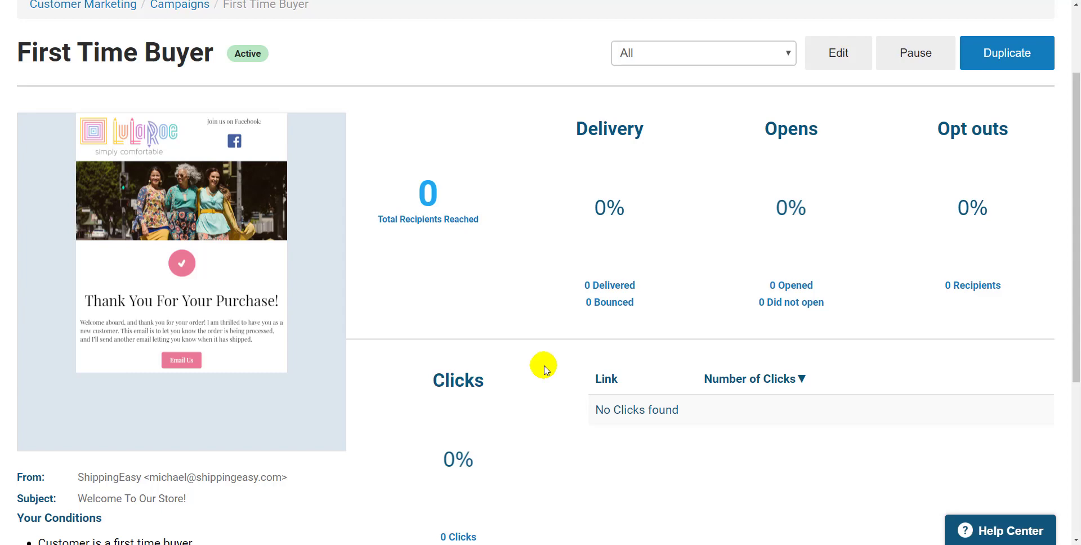
pyautogui.scroll(2, 544, 364)
pyautogui.click(554, 54)
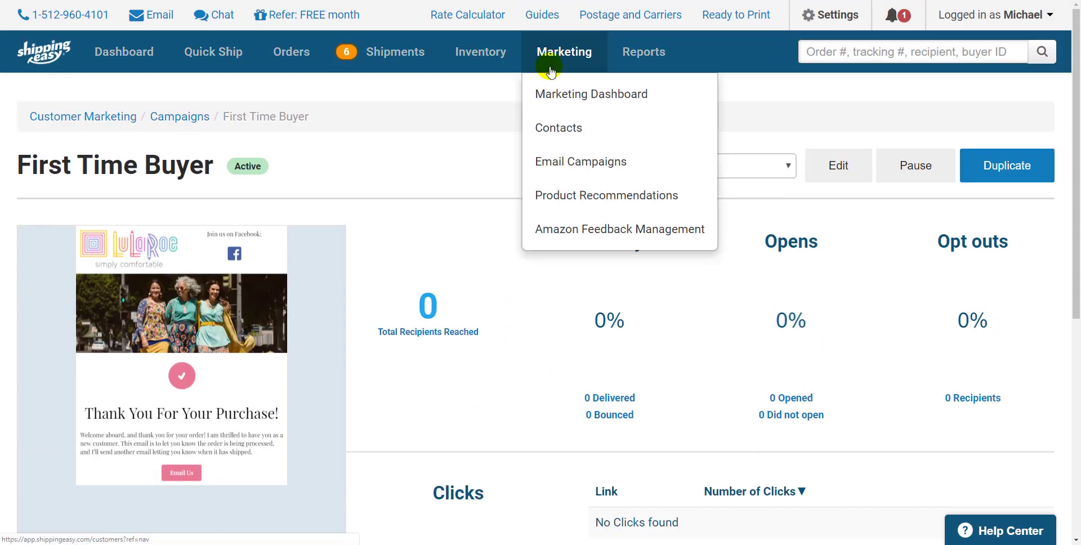
pyautogui.click(547, 162)
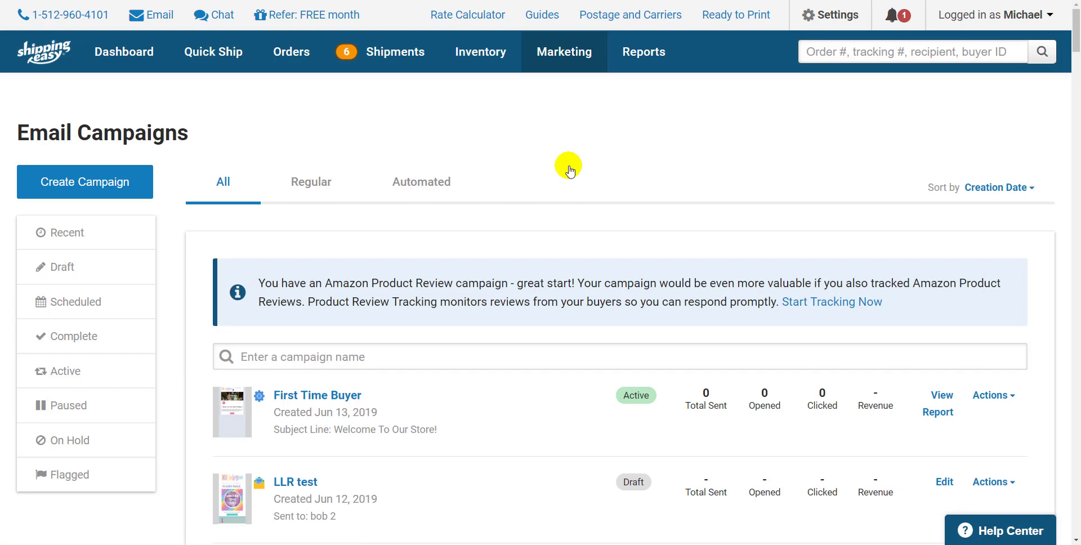
pyautogui.click(565, 63)
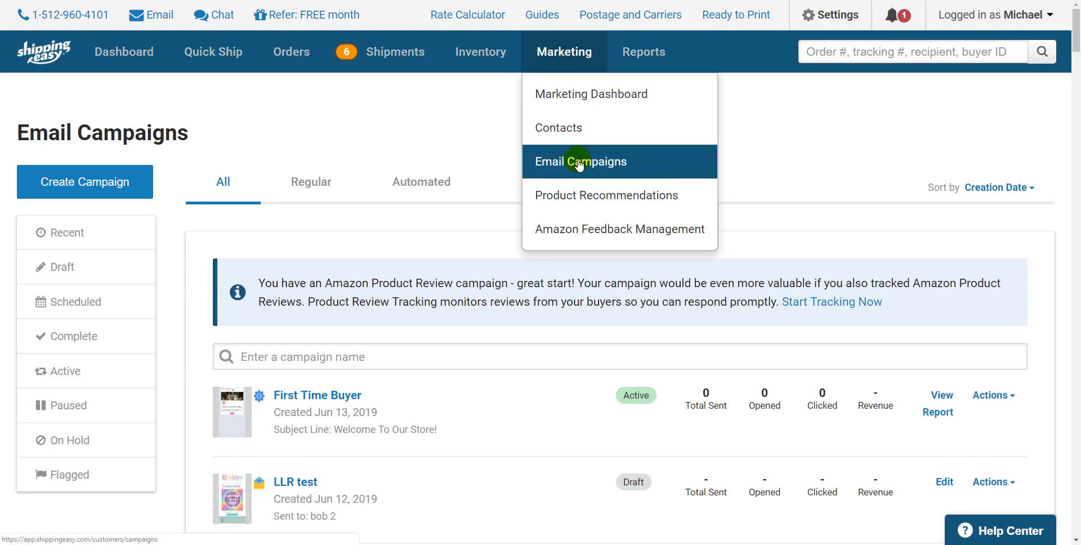
# Create a new regular campaign named Flash Sale.
pyautogui.click(26, 187)
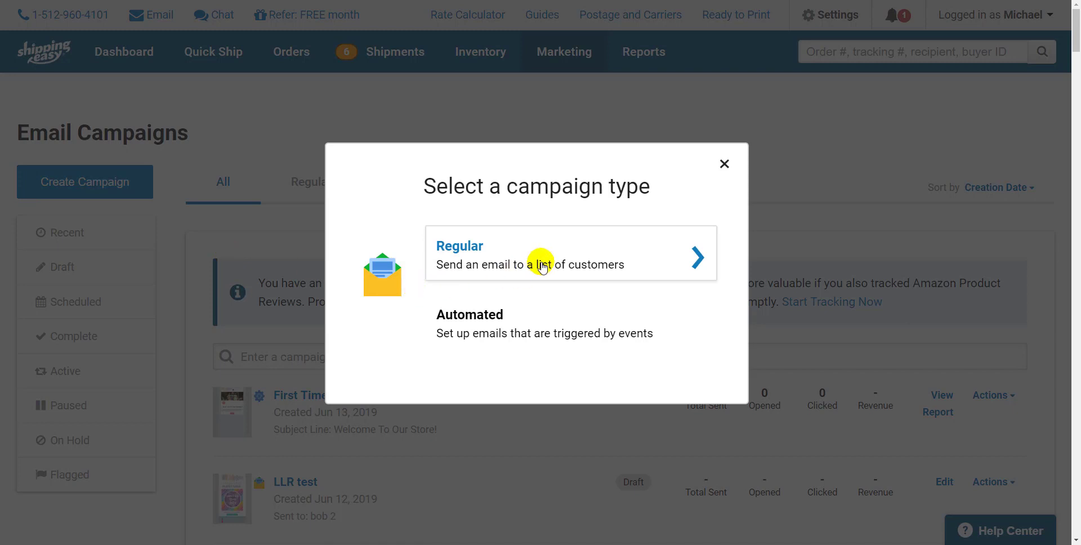
pyautogui.click(542, 267)
pyautogui.click(526, 273)
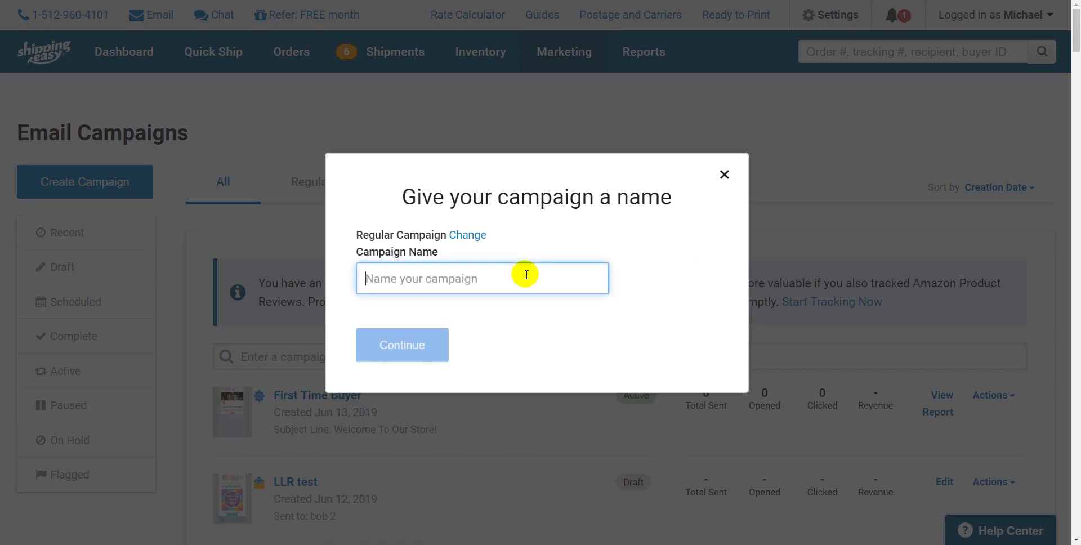
pyautogui.write('Flash Sale')
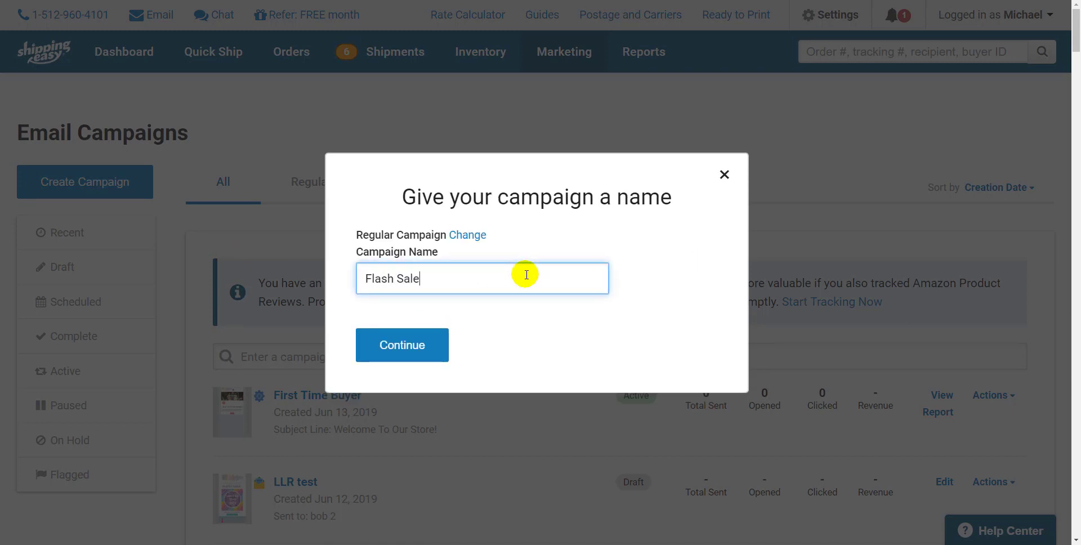
pyautogui.click(396, 359)
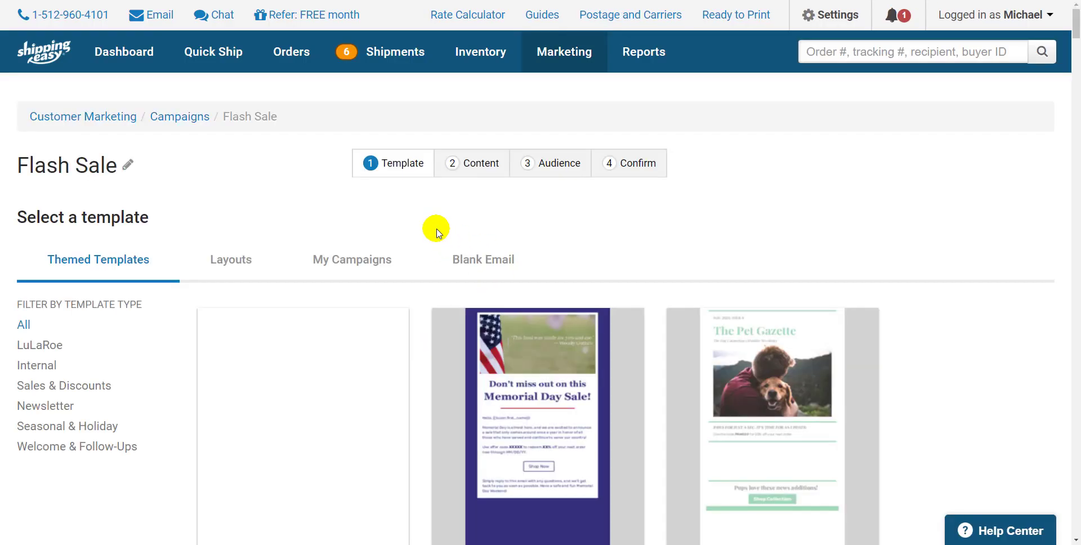
# Filter the themed templates to LuLaRoe and select the LuLaRoe Flash Sale template.
pyautogui.scroll(-2, 427, 229)
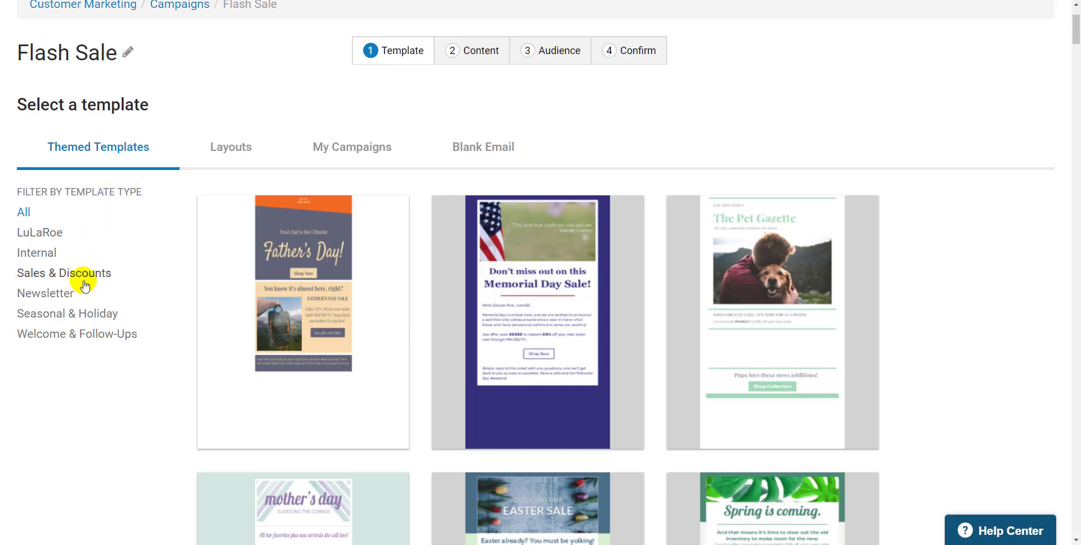
pyautogui.click(54, 241)
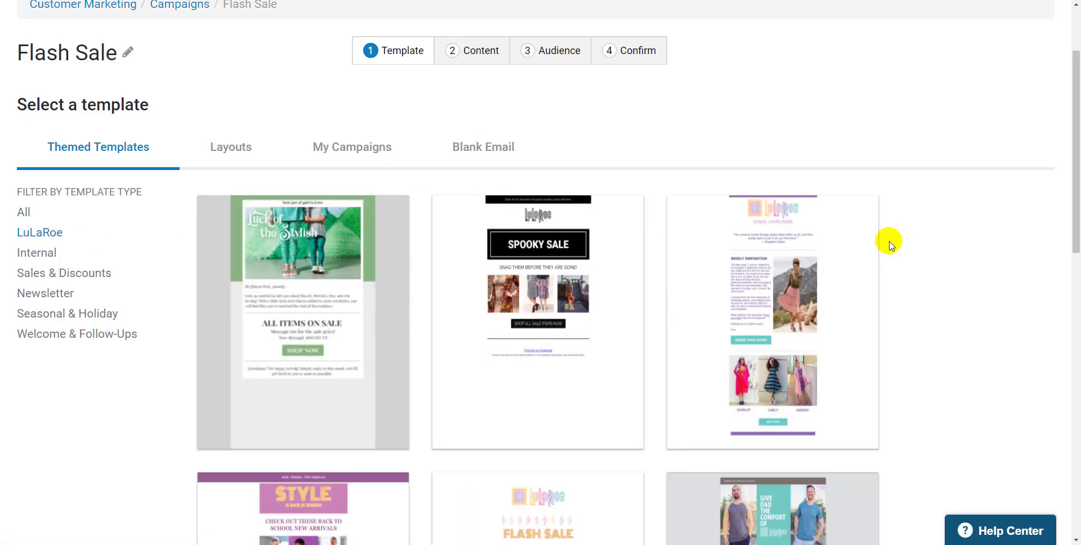
pyautogui.scroll(-5, 895, 239)
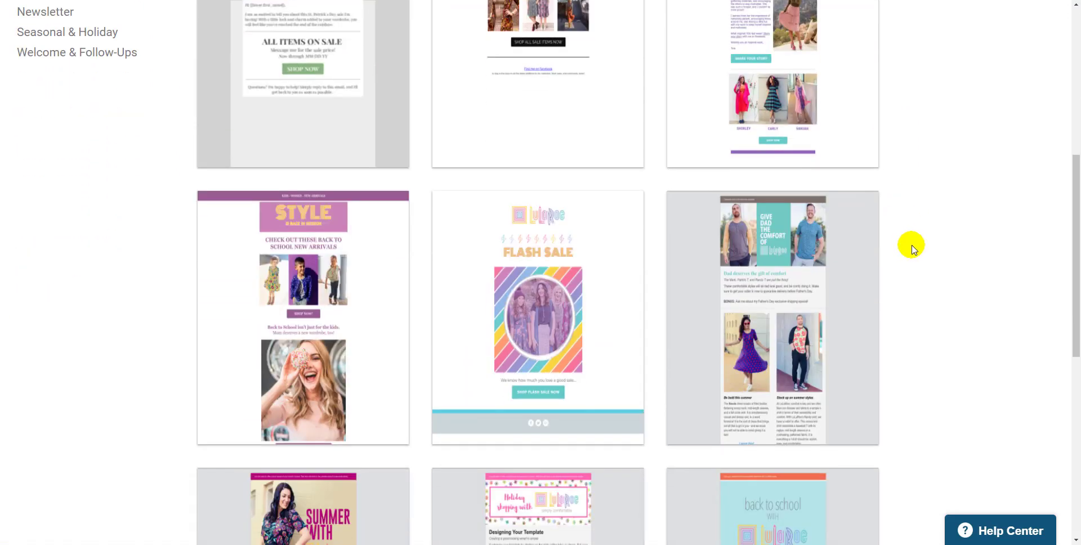
pyautogui.scroll(-1, 911, 248)
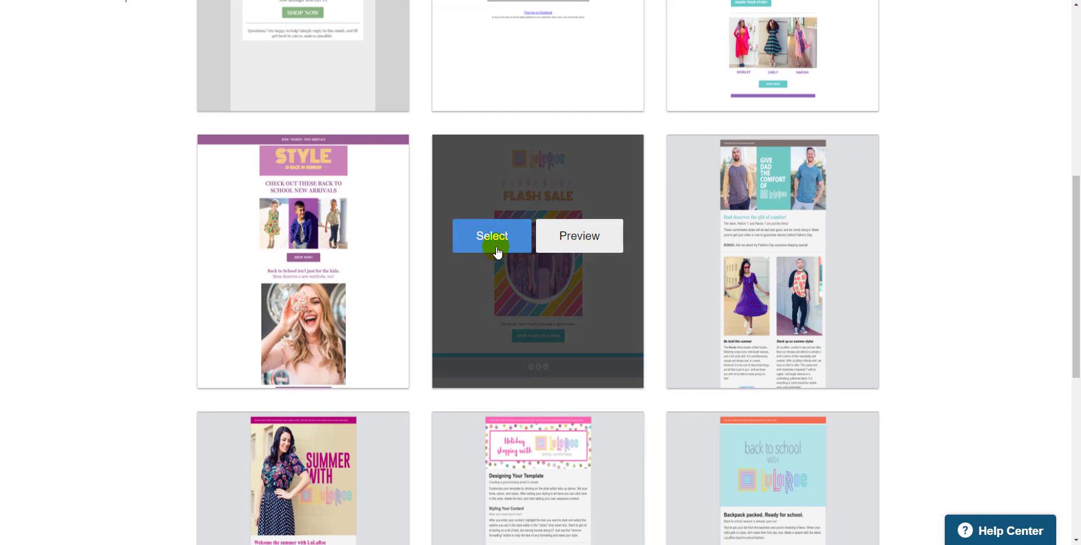
pyautogui.click(496, 252)
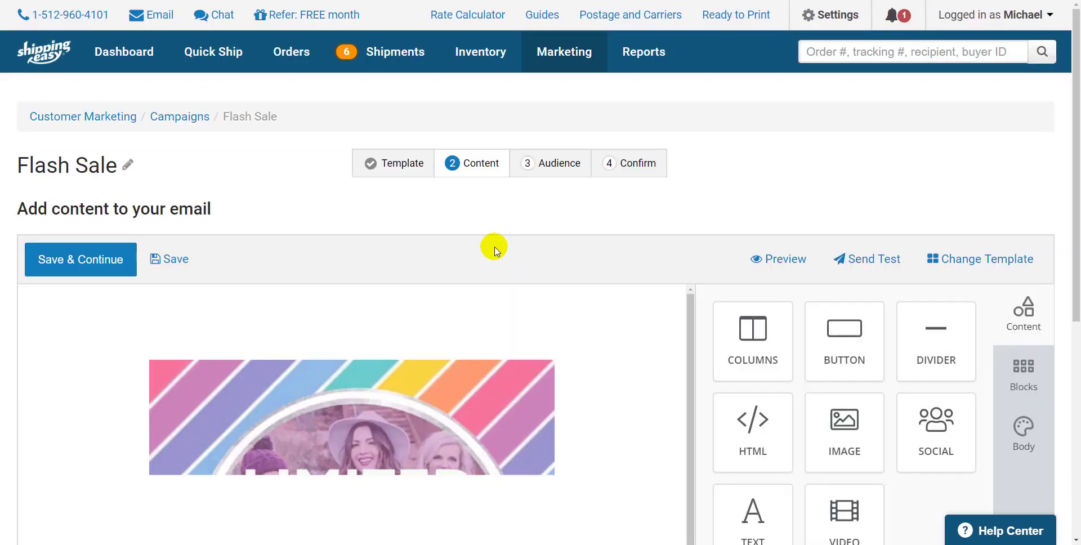
pyautogui.scroll(-5, 656, 270)
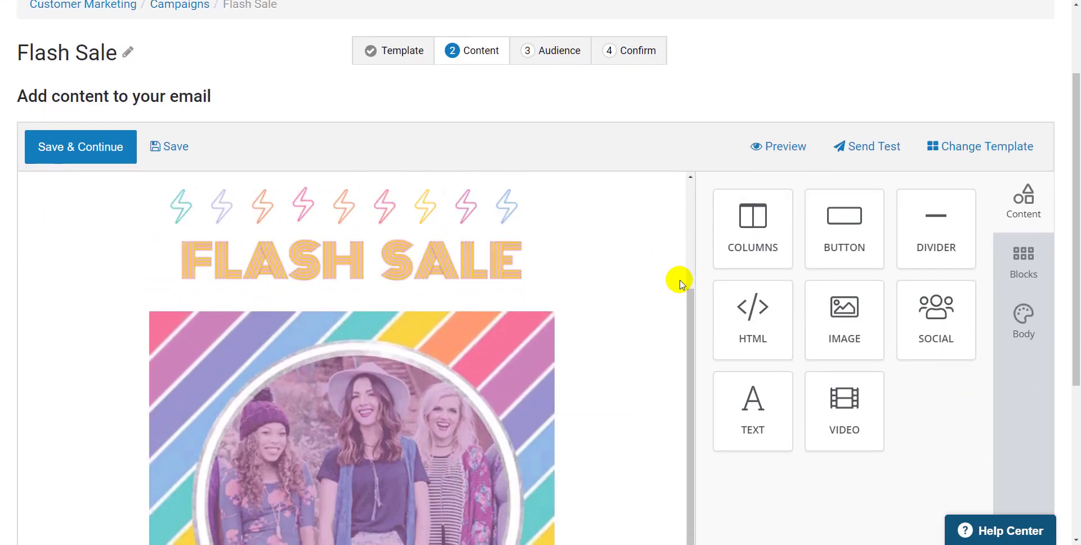
pyautogui.scroll(-3, 679, 282)
pyautogui.scroll(6, 675, 282)
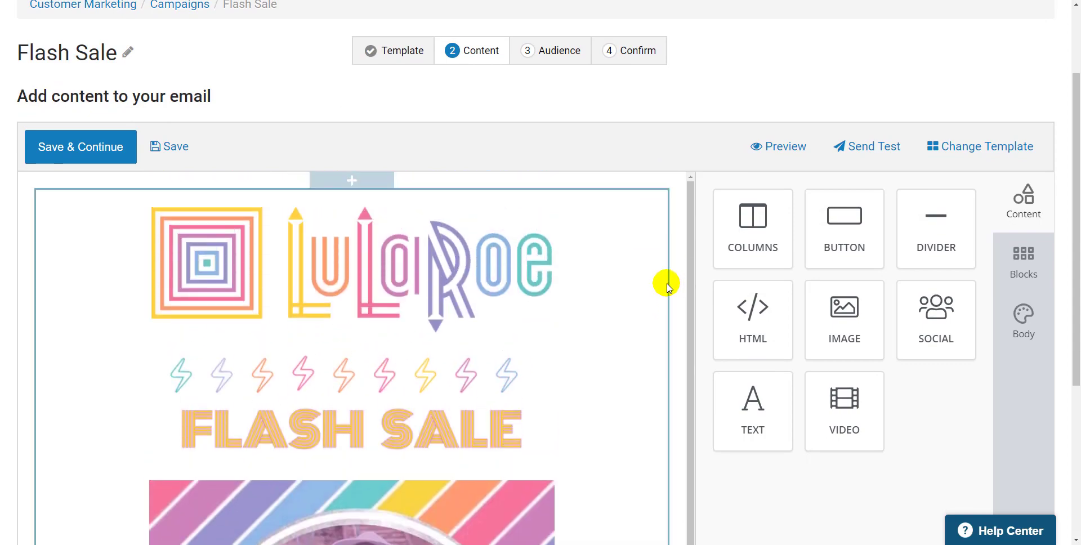
pyautogui.scroll(-10, 667, 287)
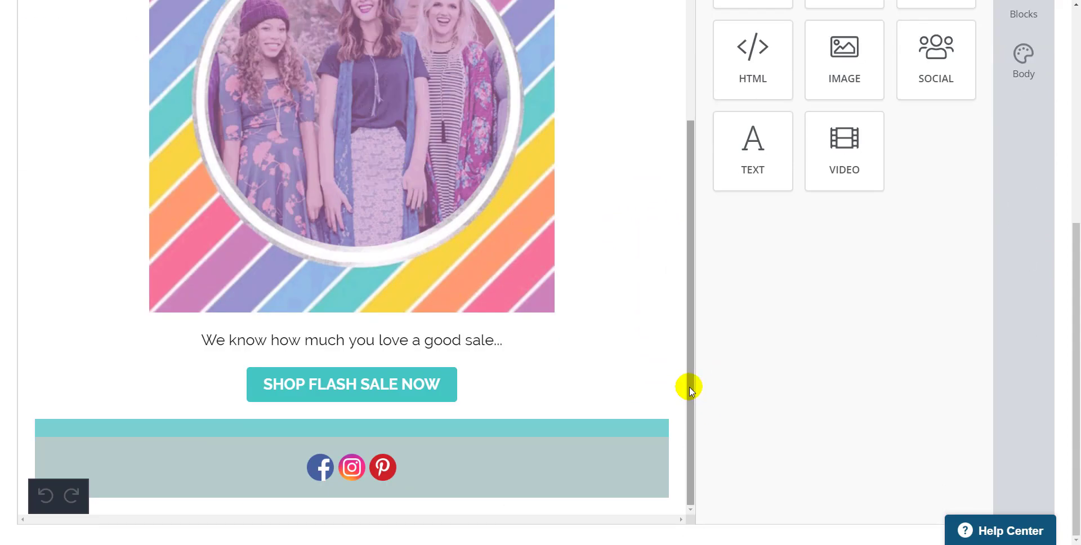
pyautogui.click(401, 387)
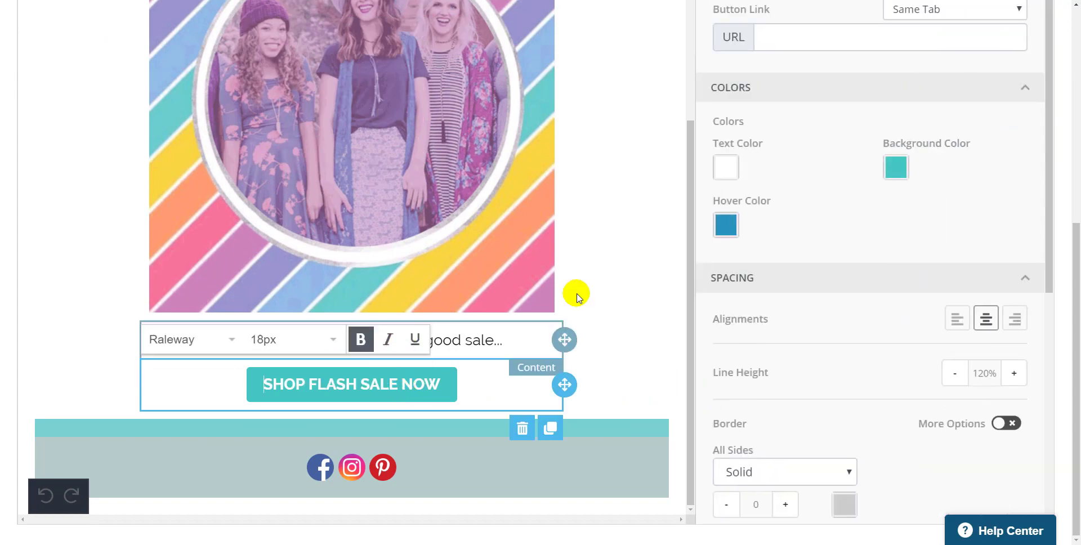
pyautogui.click(826, 39)
pyautogui.write('w')
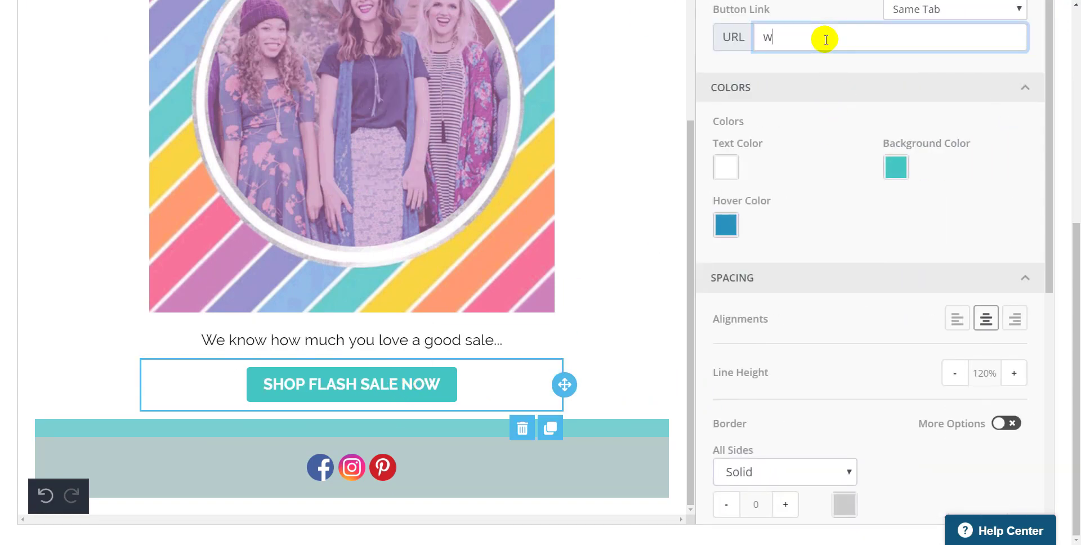
pyautogui.write('ww')
pyautogui.press('BackSpace')
pyautogui.press('BackSpace')
pyautogui.press('BackSpace')
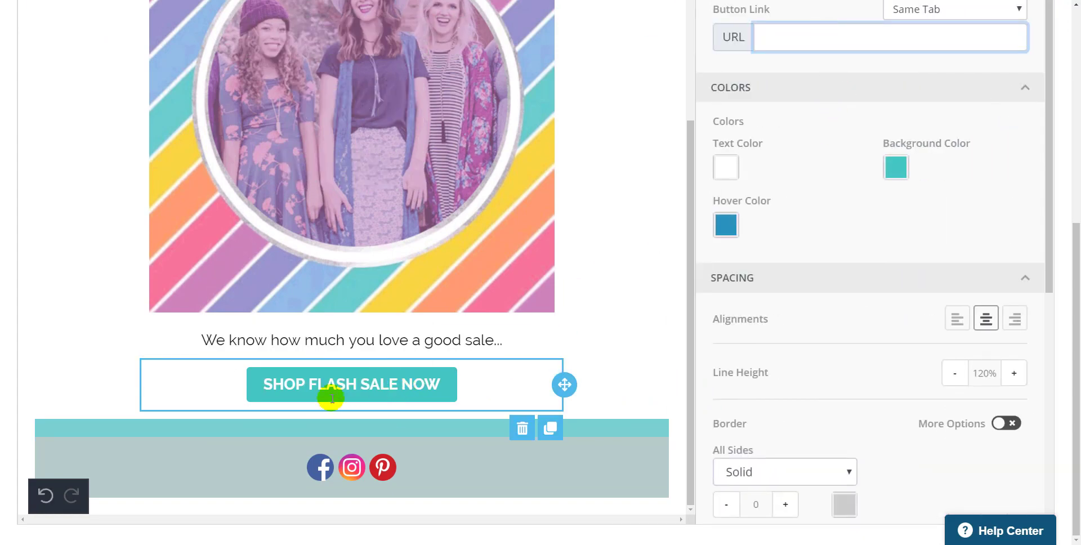
# Replace the footer's Pinterest social link with Vimeo, add a Snapchat link, and save the email content.
pyautogui.click(268, 458)
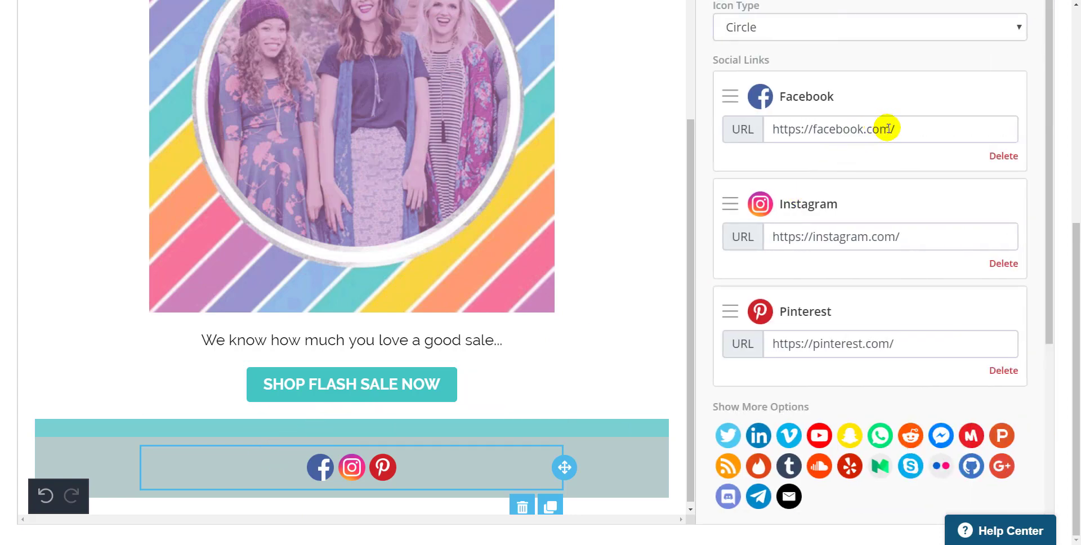
pyautogui.click(901, 130)
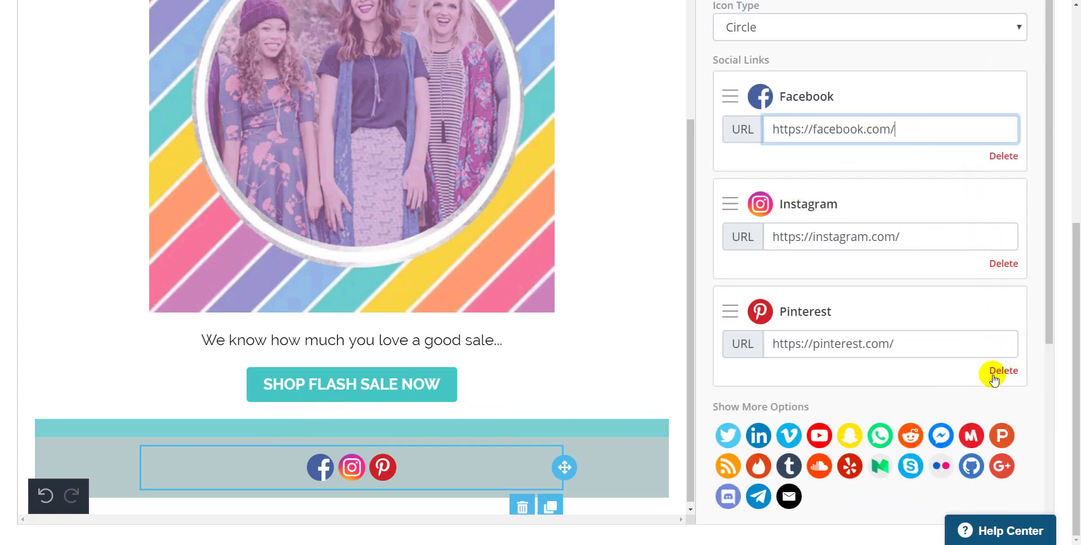
pyautogui.click(994, 378)
pyautogui.click(827, 329)
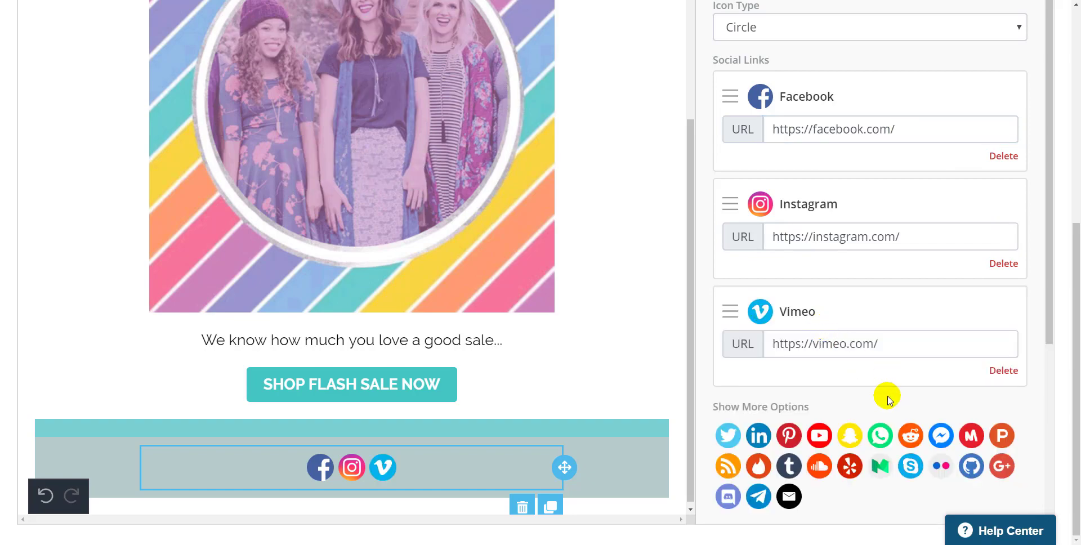
pyautogui.click(849, 435)
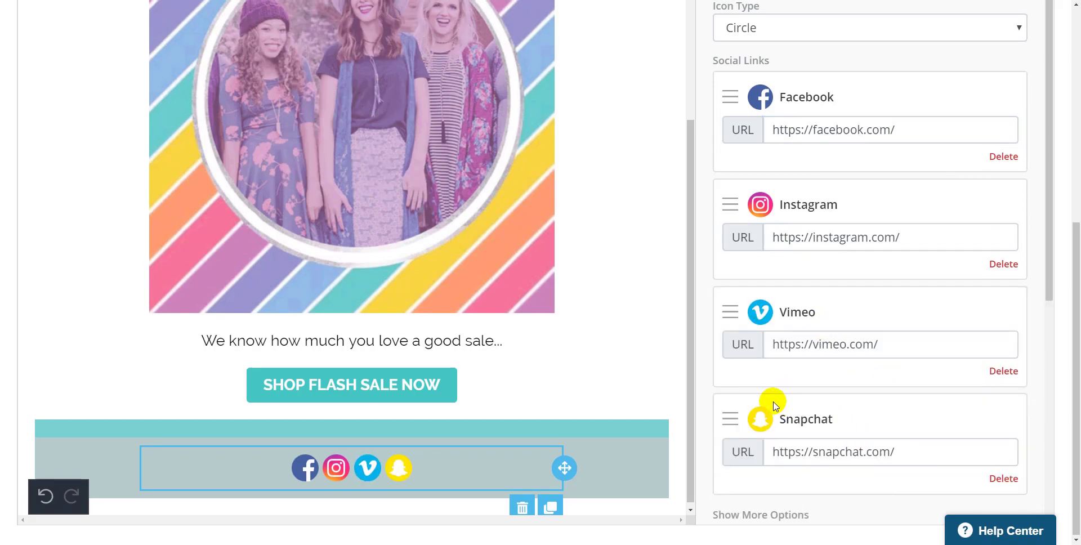
pyautogui.scroll(10, 345, 255)
pyautogui.click(49, 235)
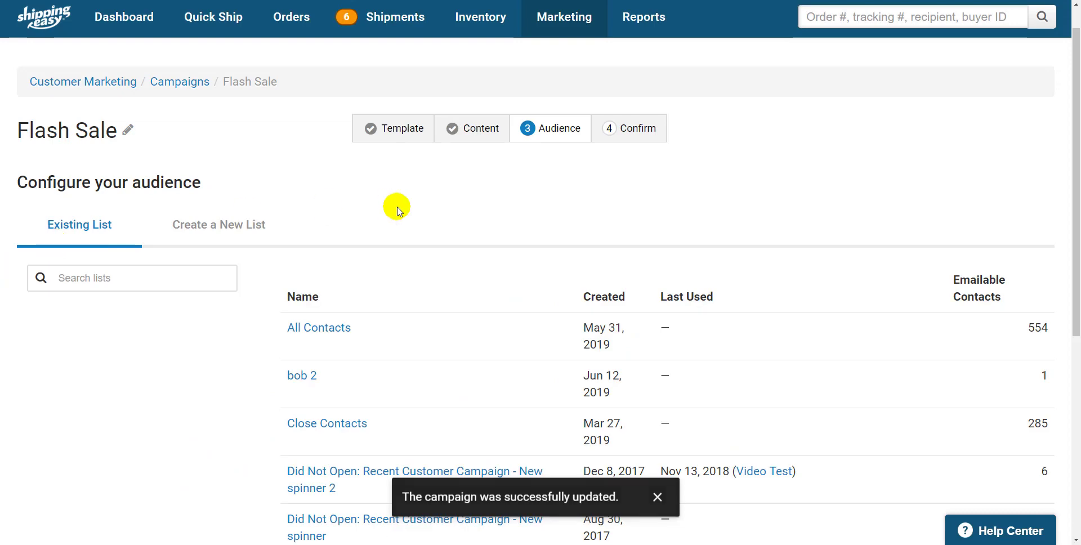
# Start a new audience list by pasting in the copied customer email addresses.
pyautogui.scroll(-3, 398, 211)
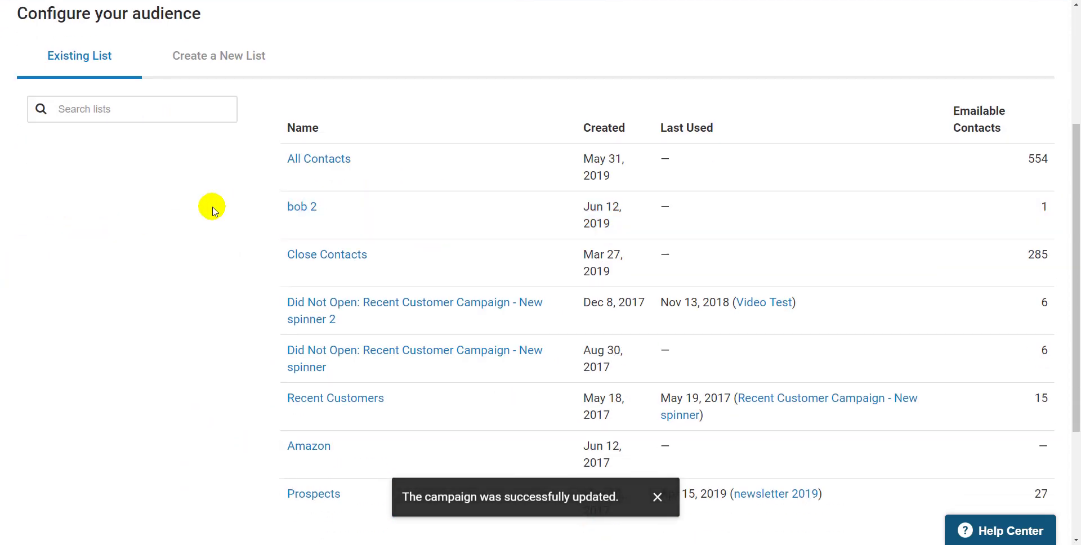
pyautogui.scroll(2, 212, 211)
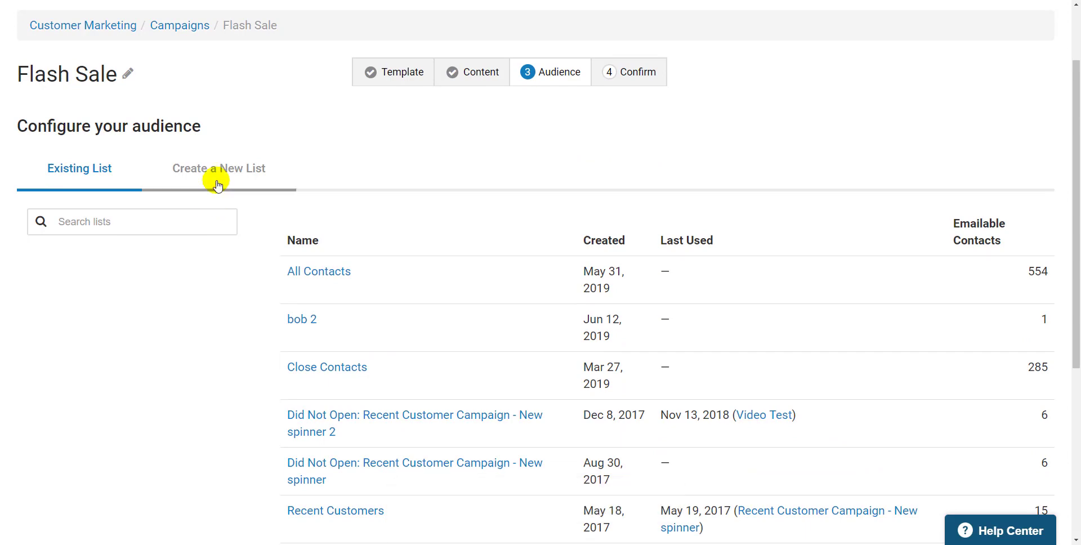
pyautogui.click(218, 184)
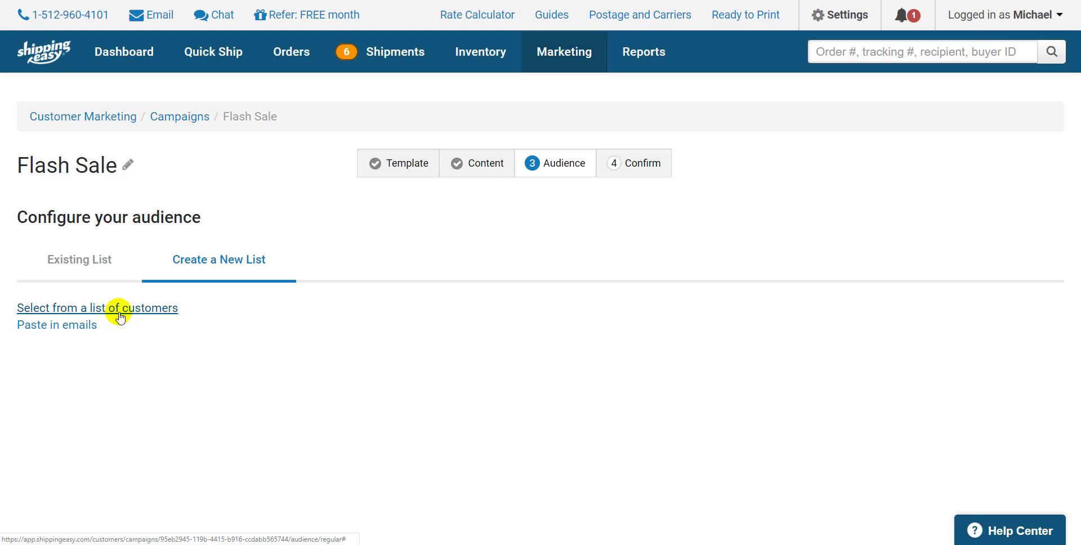
pyautogui.click(75, 335)
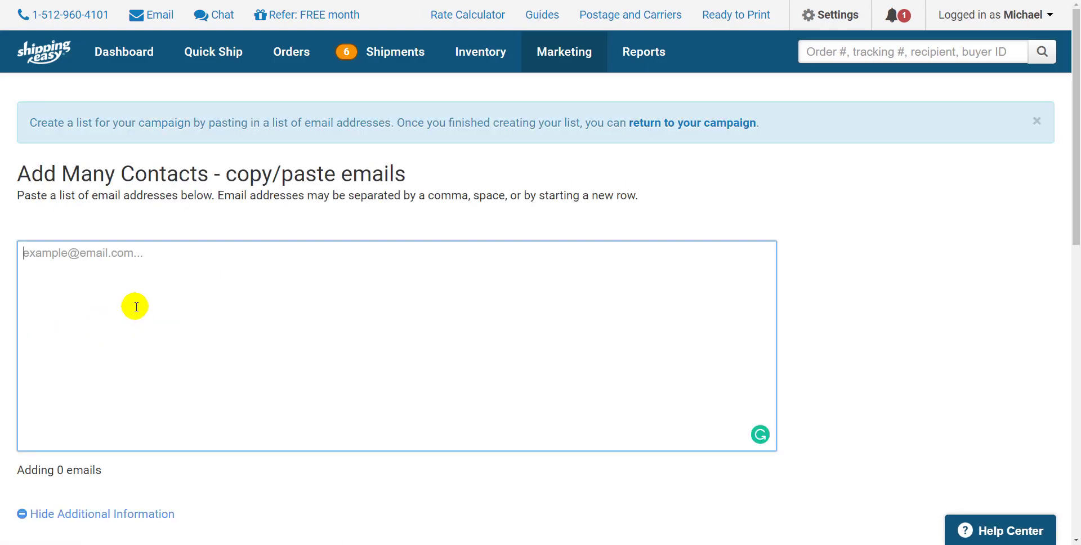
pyautogui.hotkey('ctrl', 'v')
# Create a new mailing list named LLR Contacts from the pasted emails.
pyautogui.scroll(-5, 147, 310)
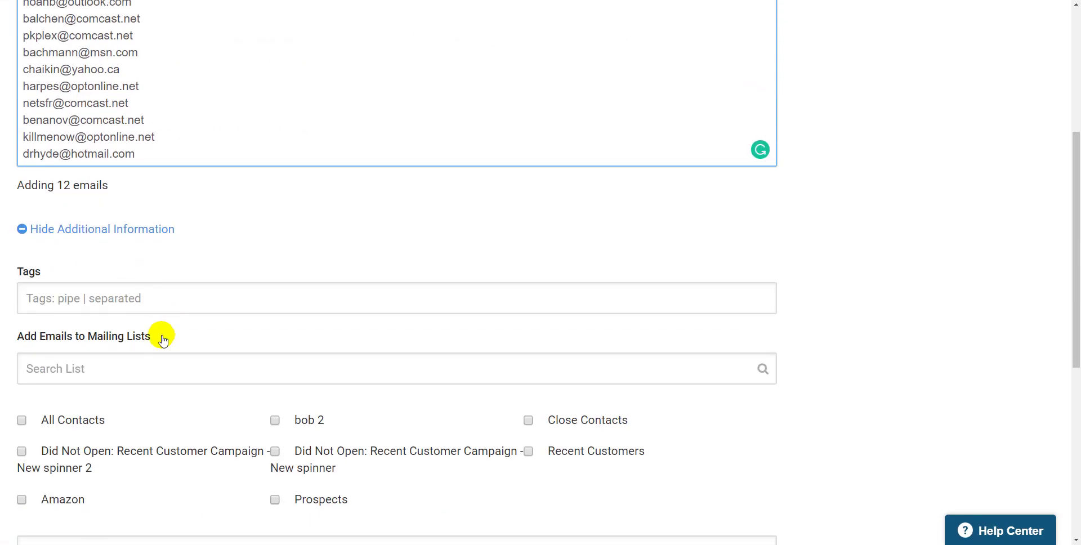
pyautogui.scroll(-4, 163, 340)
pyautogui.click(115, 329)
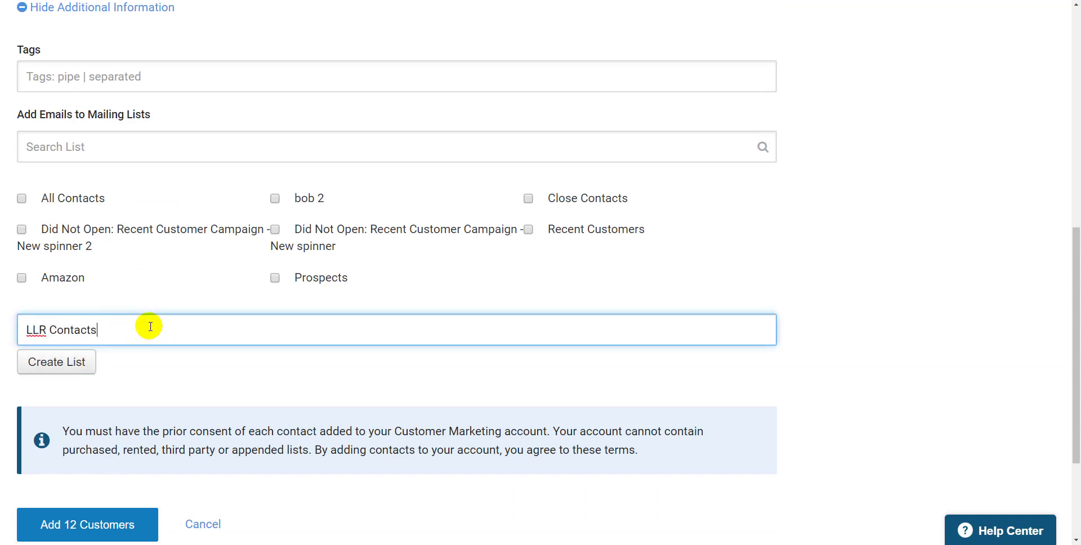
pyautogui.click(79, 361)
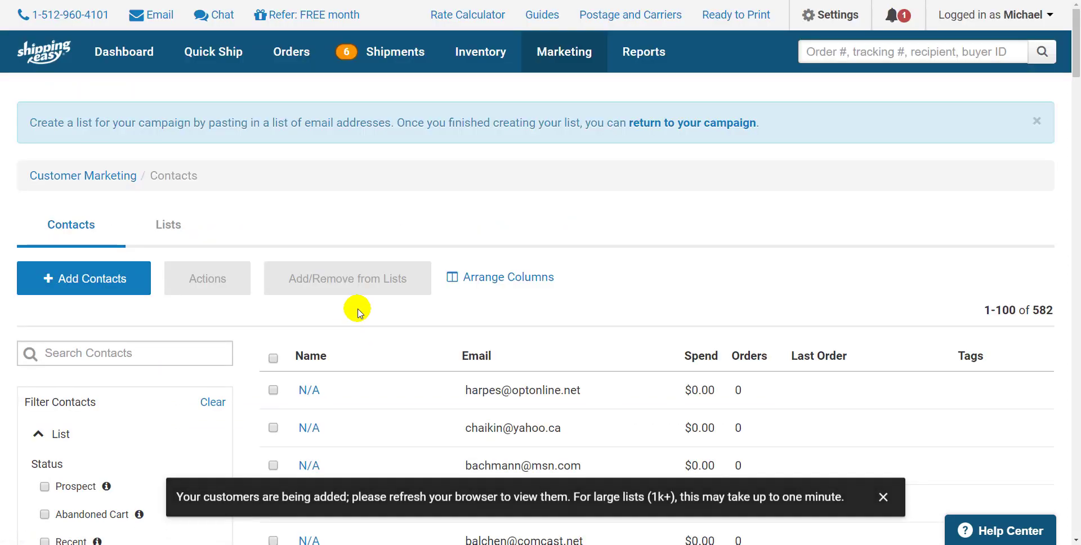
# Return to the campaign and choose LLR Contacts as the audience.
pyautogui.click(717, 125)
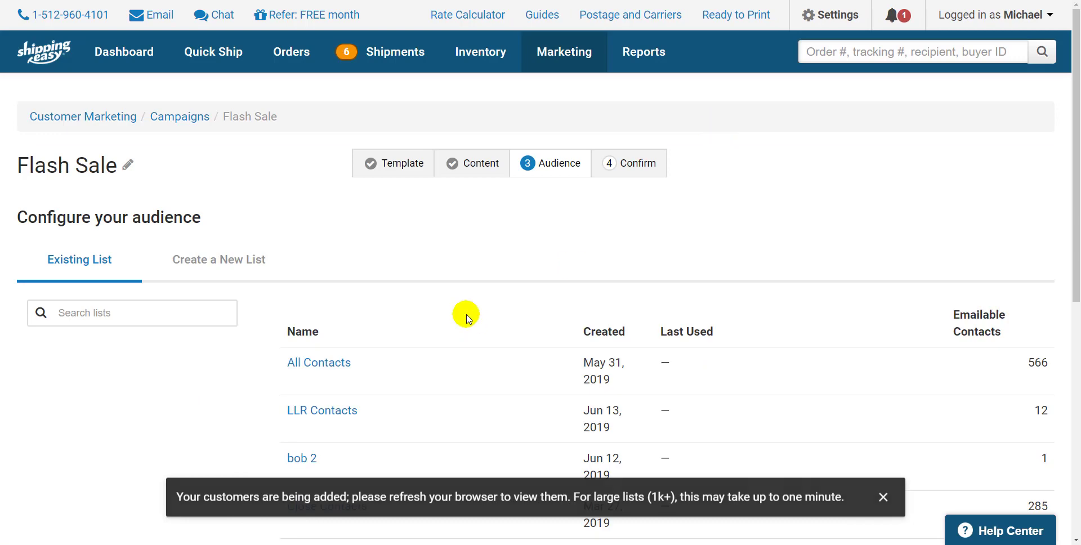
pyautogui.scroll(-2, 466, 318)
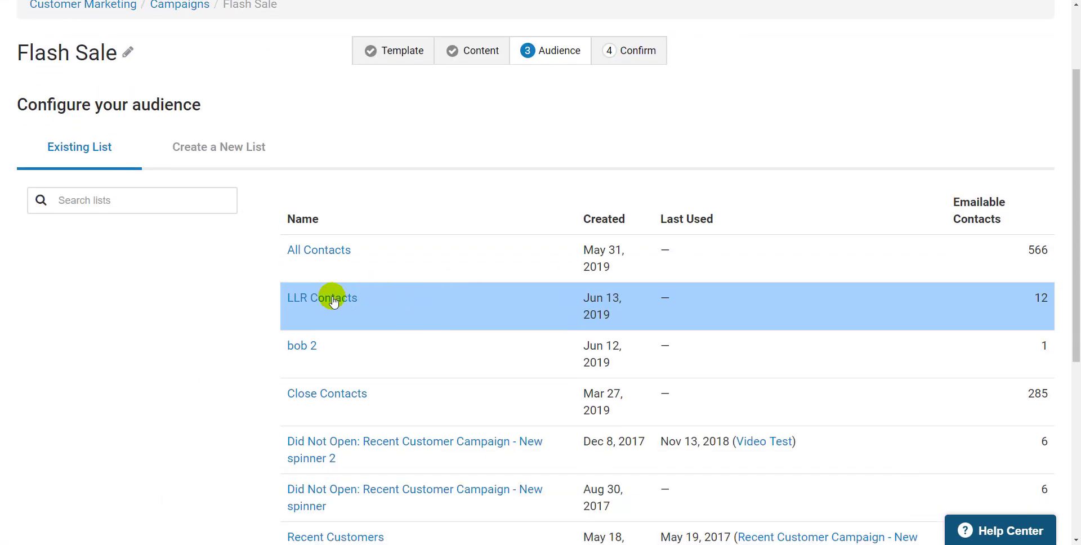
pyautogui.scroll(-1, 422, 290)
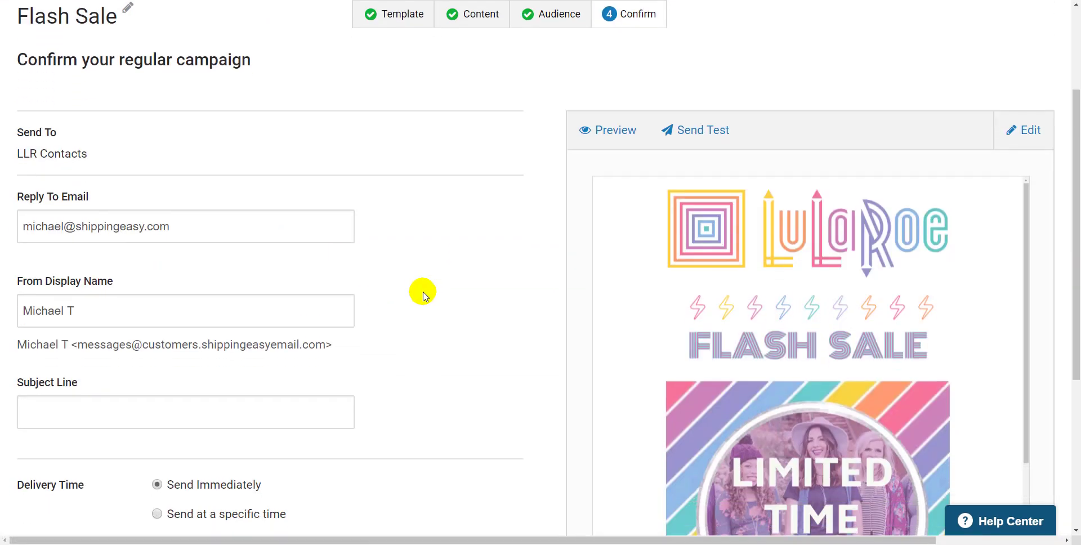
# Set the subject line to Check out the Flash Sale.
pyautogui.click(163, 395)
pyautogui.write('Chec')
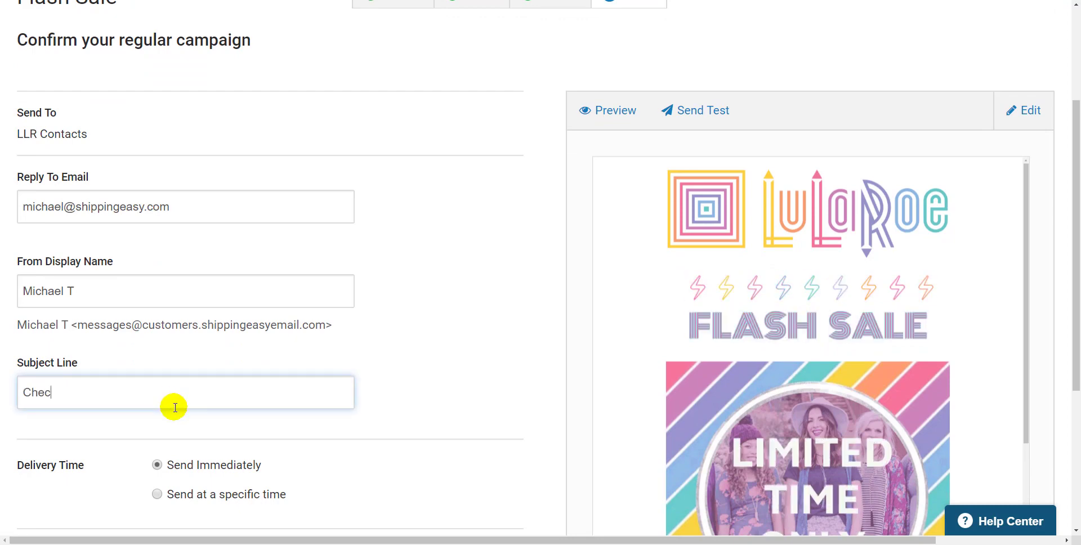
pyautogui.write('k out the Flash Sale')
# Send the Flash Sale campaign immediately and confirm the send.
pyautogui.scroll(-4, 137, 374)
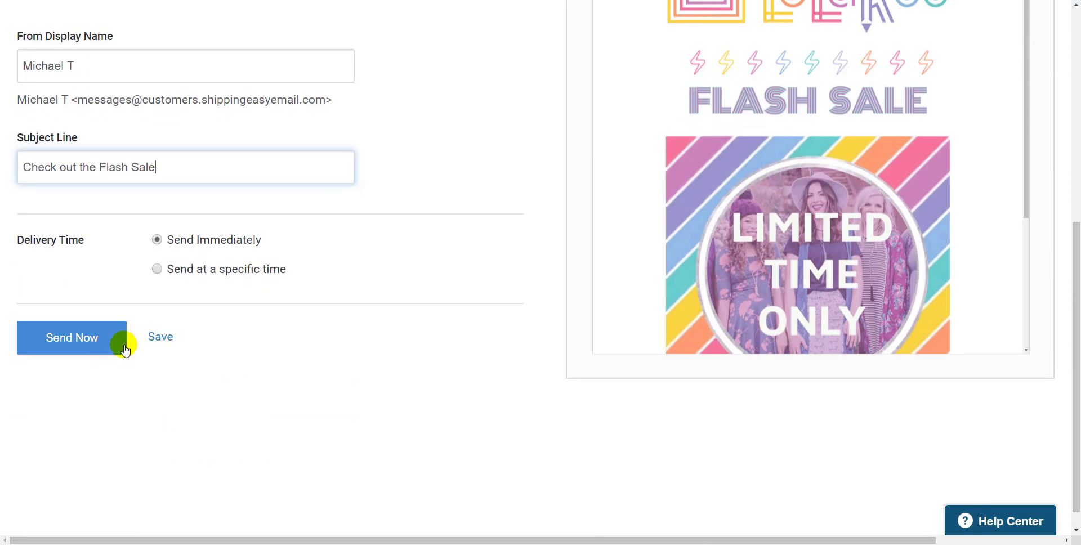
pyautogui.scroll(2, 182, 303)
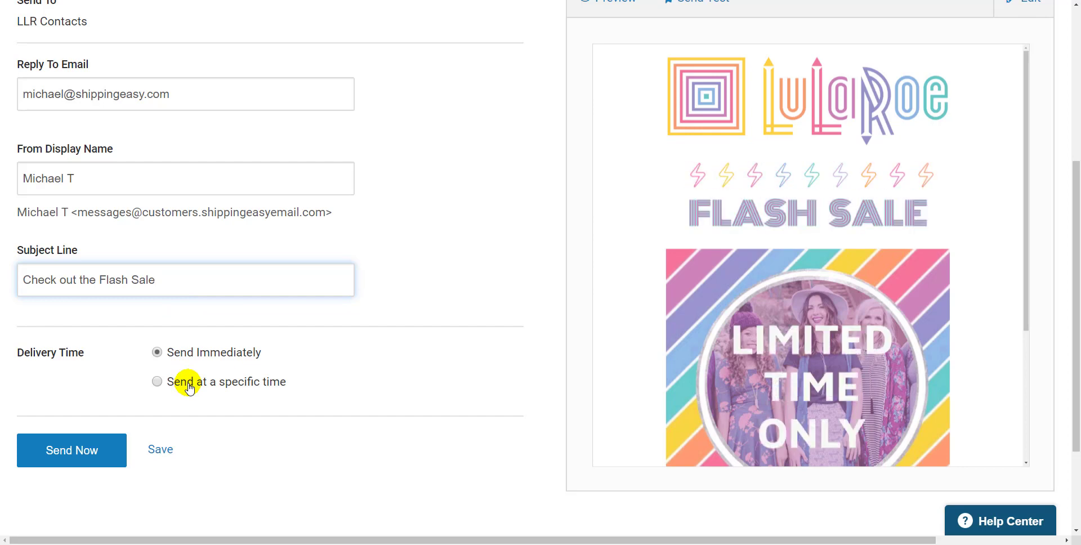
pyautogui.click(104, 447)
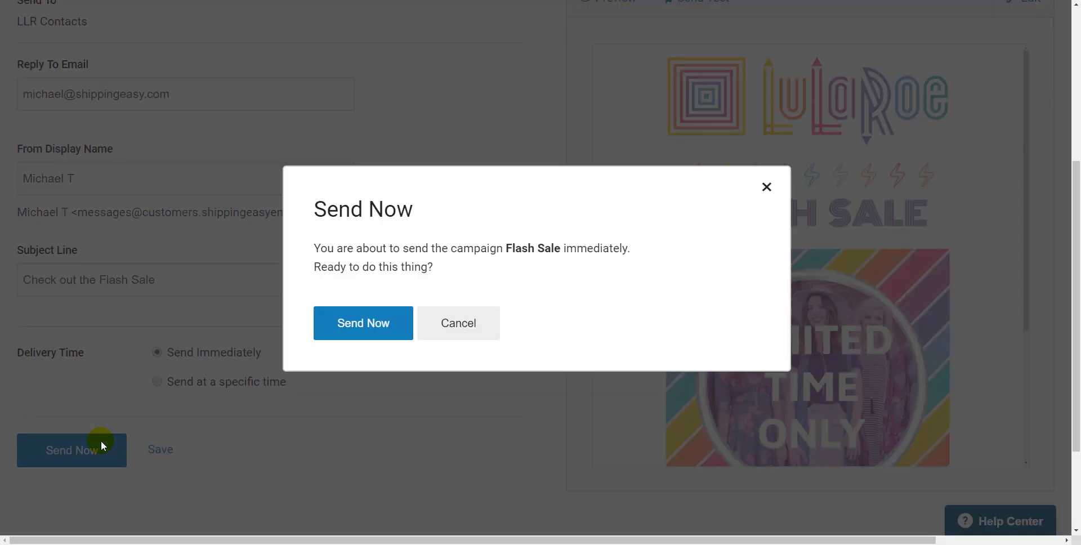
pyautogui.press('Return')
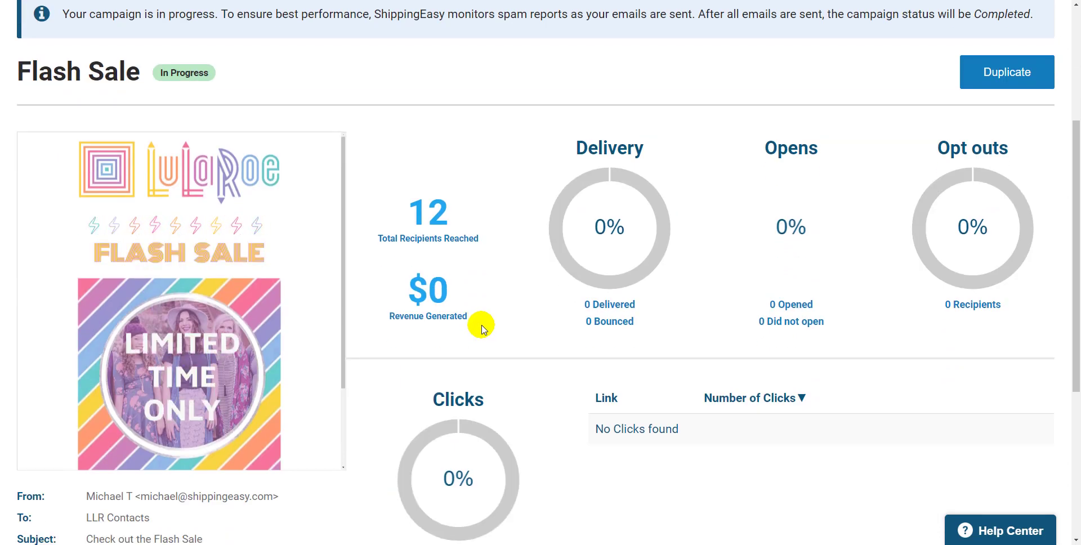
pyautogui.scroll(-1, 482, 329)
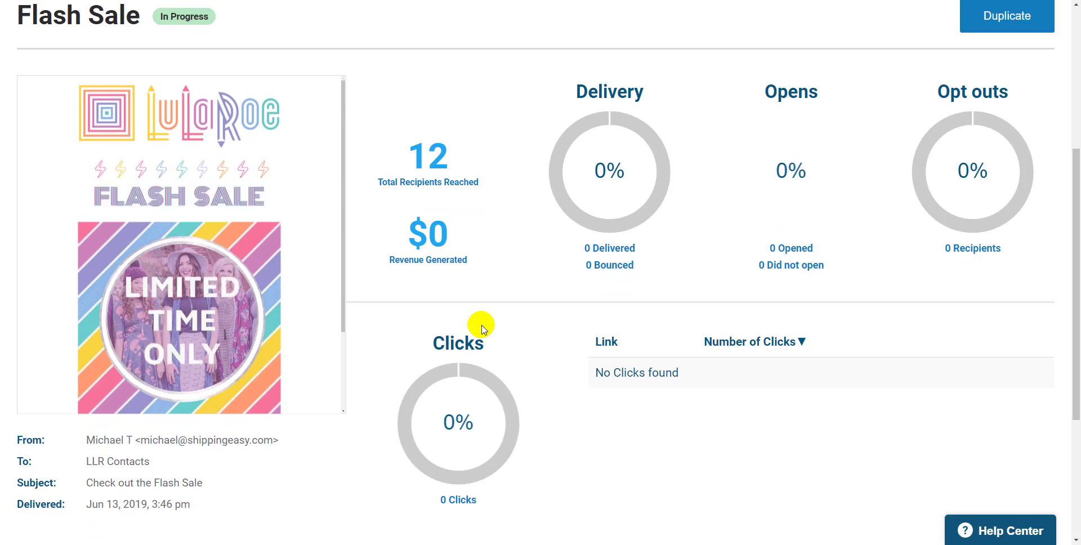